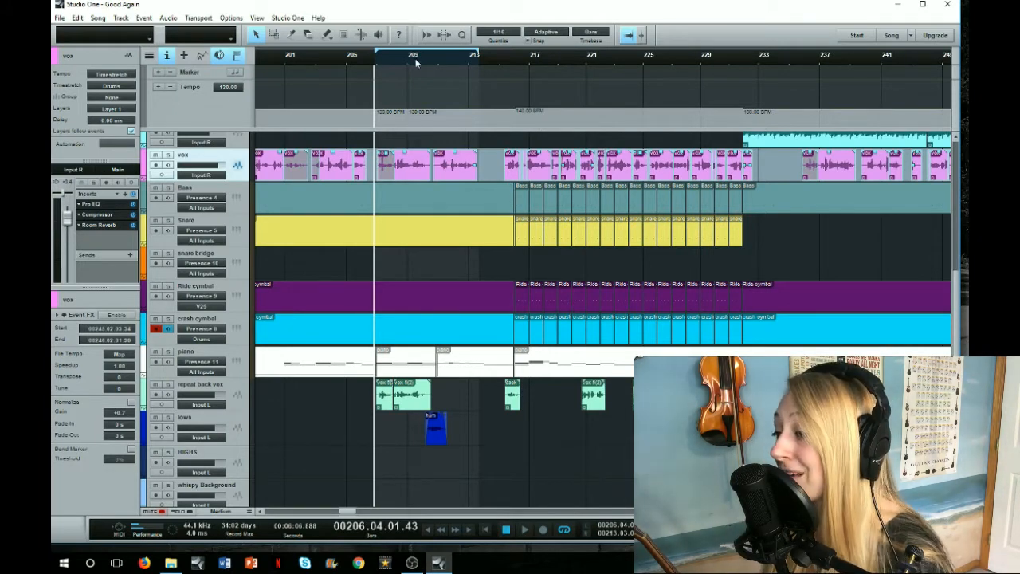
- Play the vocal passage from bar 207 to about bar 213 twice, with the vox inserts active and with them bypassed
scroll(379, 60, "up", 3)
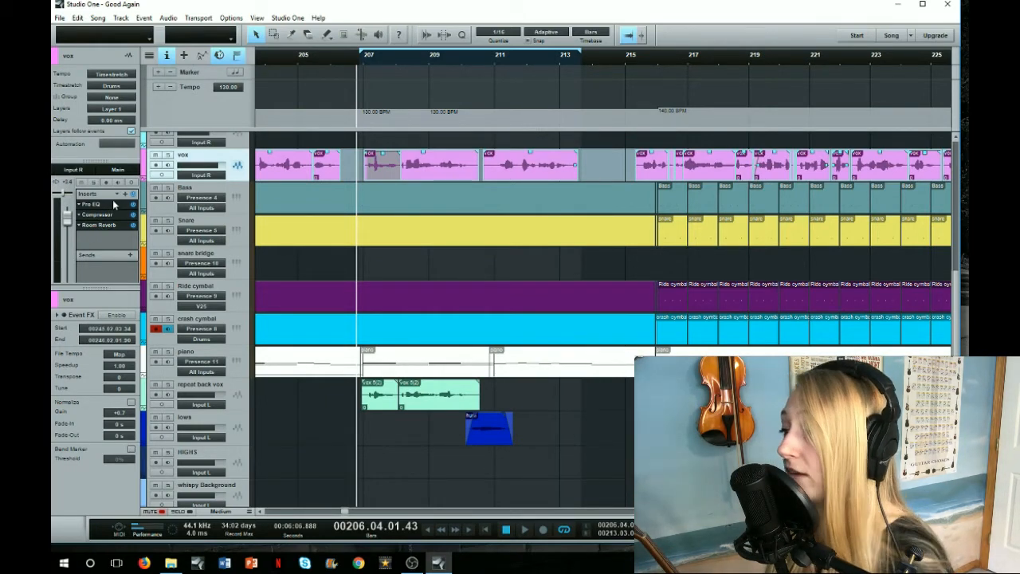
left_click_drag(365, 62, 295, 56)
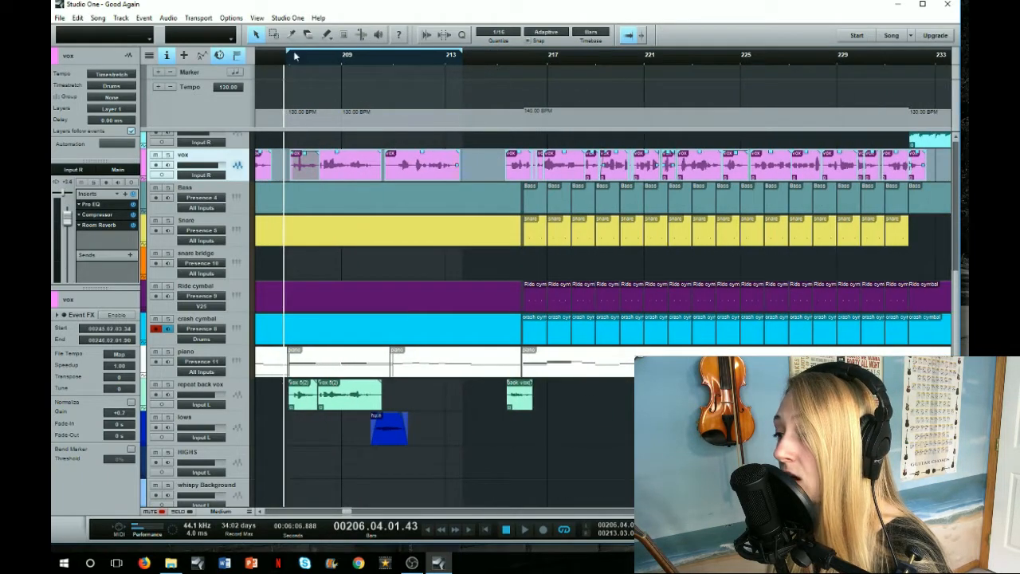
left_click(525, 533)
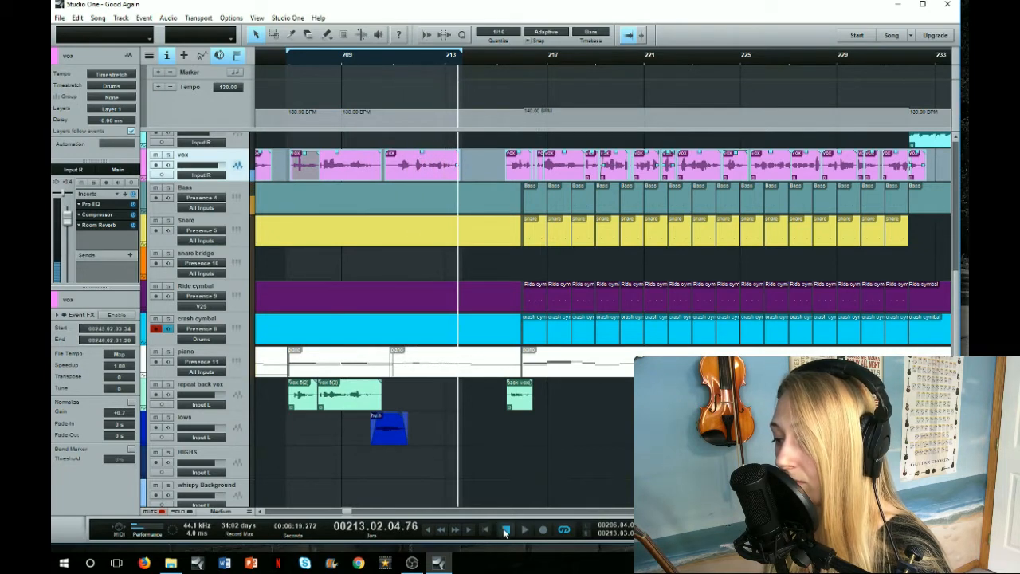
key("space")
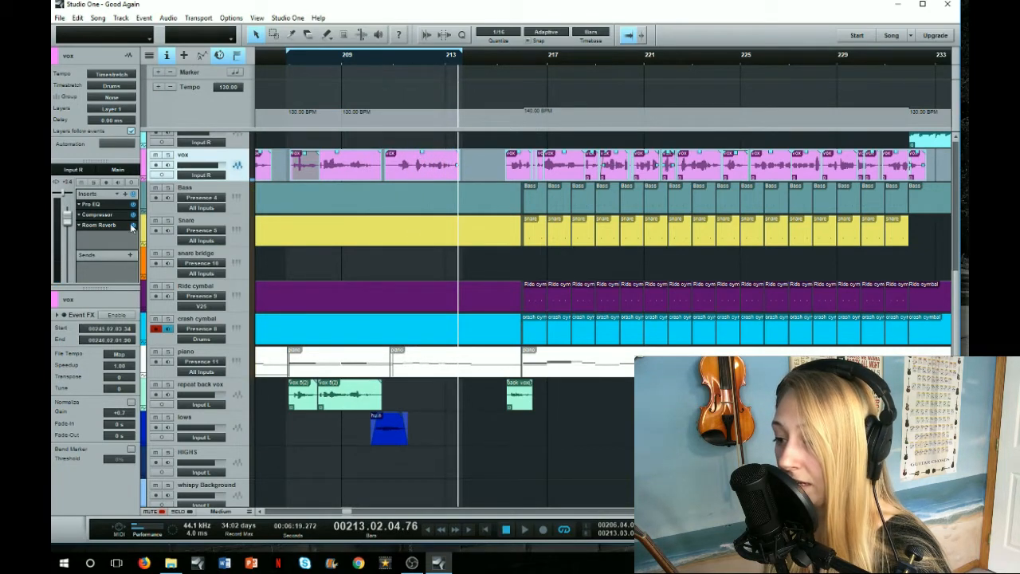
left_click(288, 62)
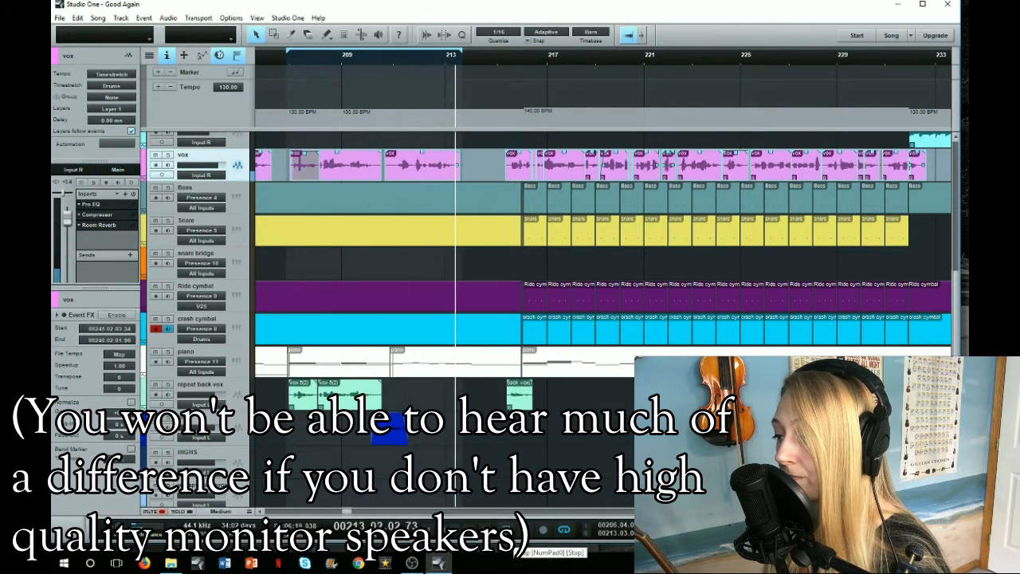
left_click(506, 529)
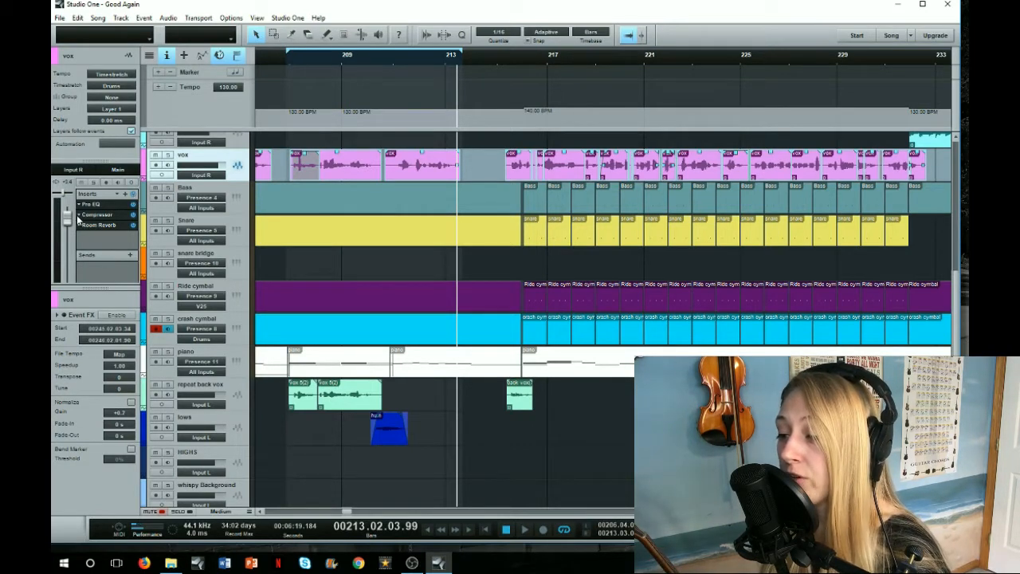
- Open the vox track's Compressor for editing and move its window clear of the vocal passage starting at bar 207
left_click_drag(290, 71, 363, 57)
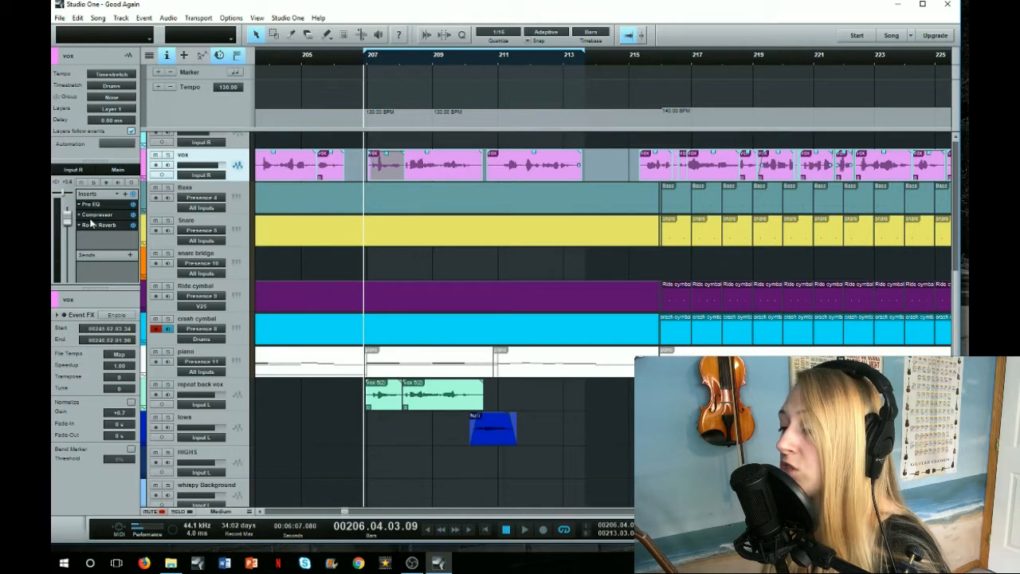
right_click(77, 215)
left_click(94, 231)
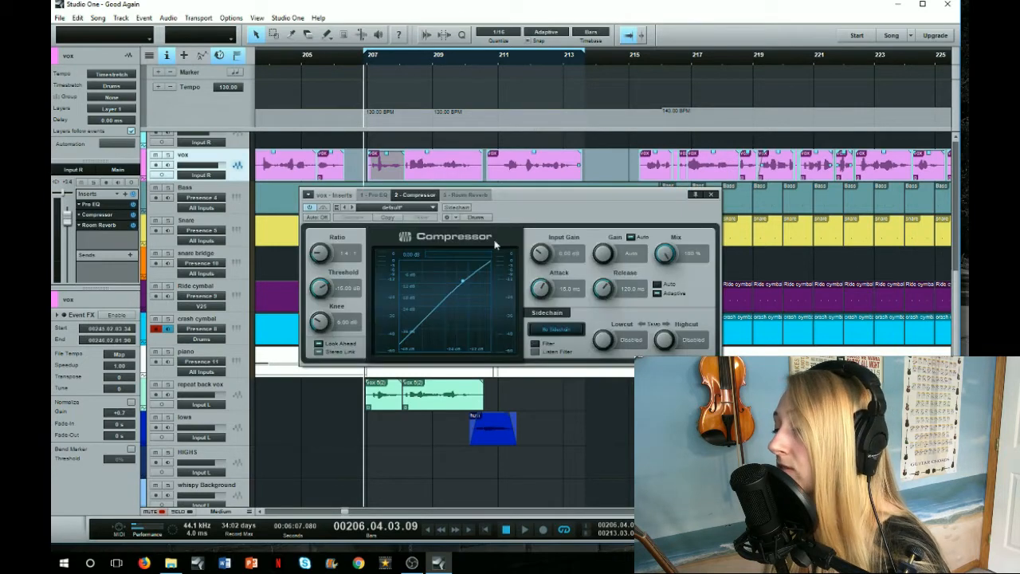
left_click_drag(518, 196, 765, 49)
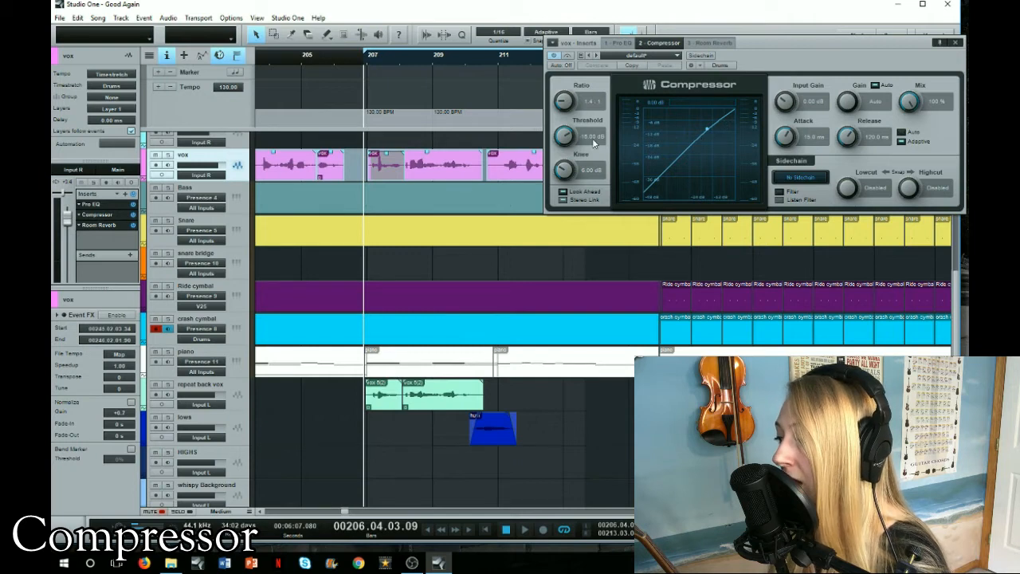
left_click_drag(801, 49, 737, 43)
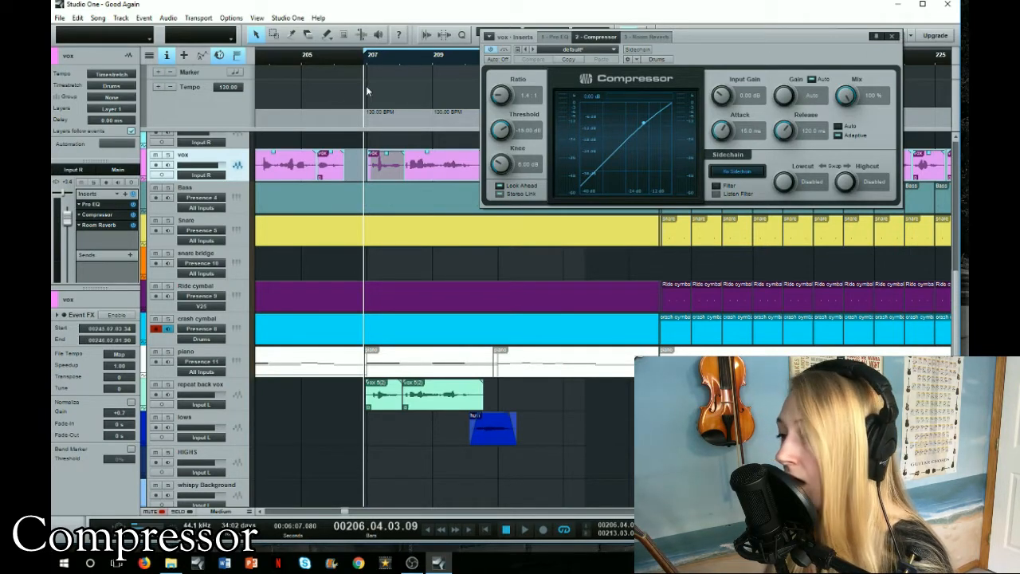
- Solo the vox track, bypass all of its inserts and play the dry vocal from bar 207
left_click(166, 154)
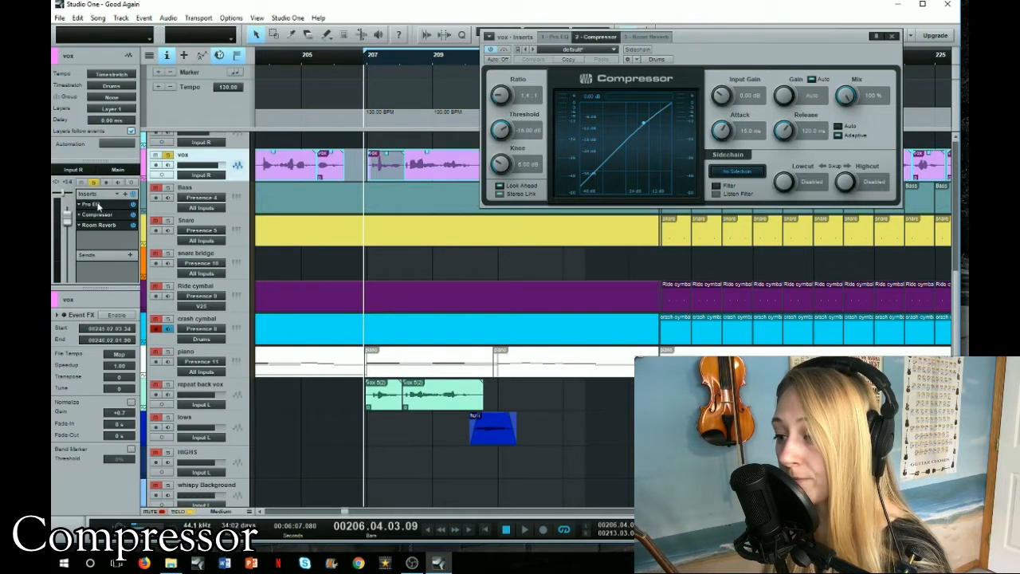
left_click(135, 195)
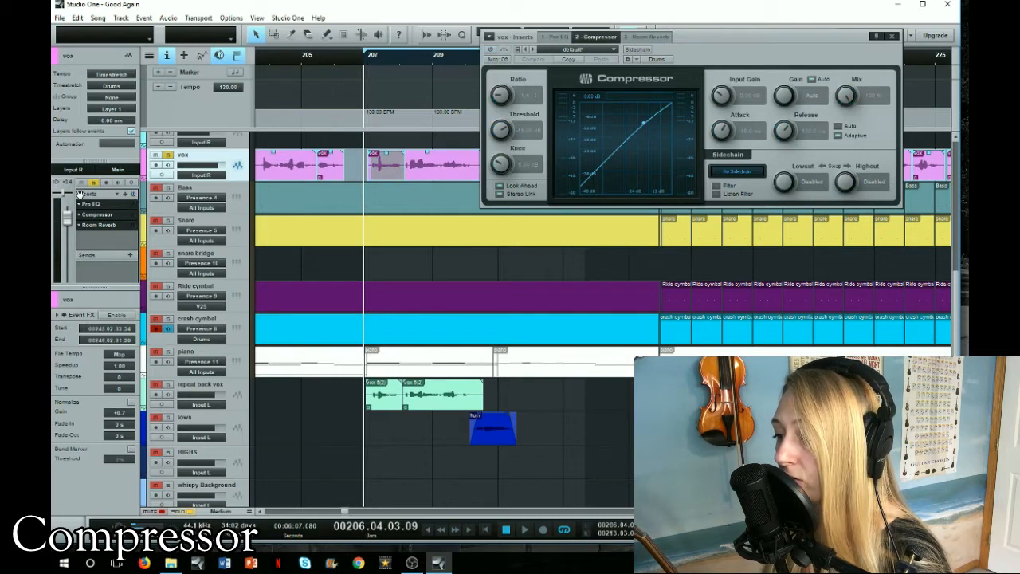
left_click(525, 533)
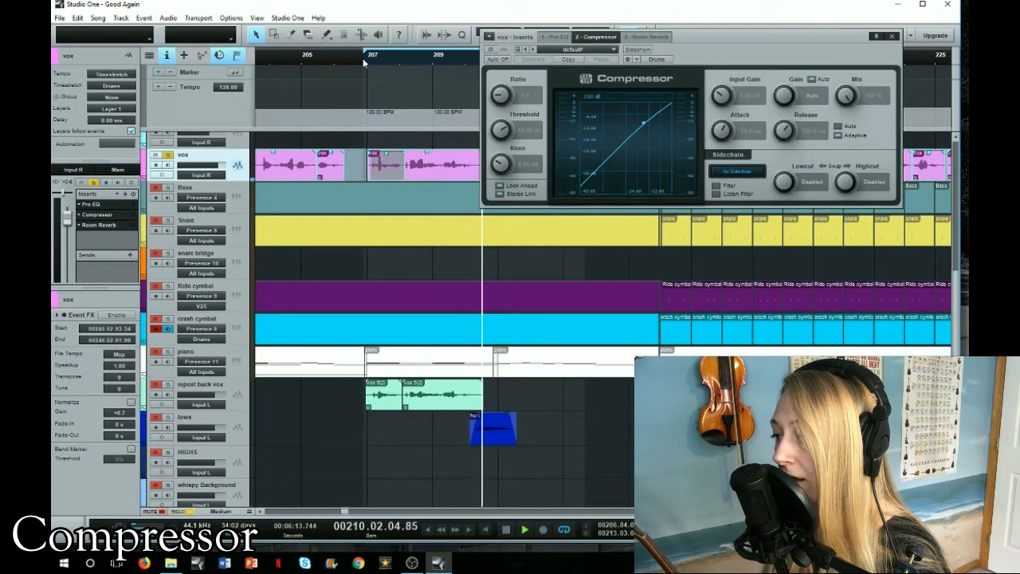
- Enable only the Compressor on the vox track and stop the playback
left_click(132, 216)
left_click(132, 216)
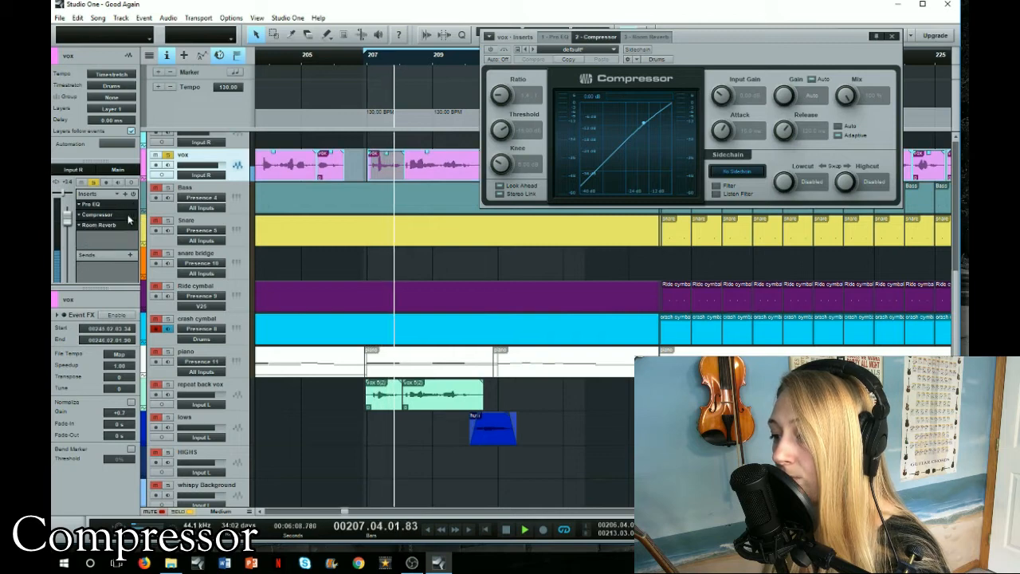
left_click(132, 215)
left_click(130, 214)
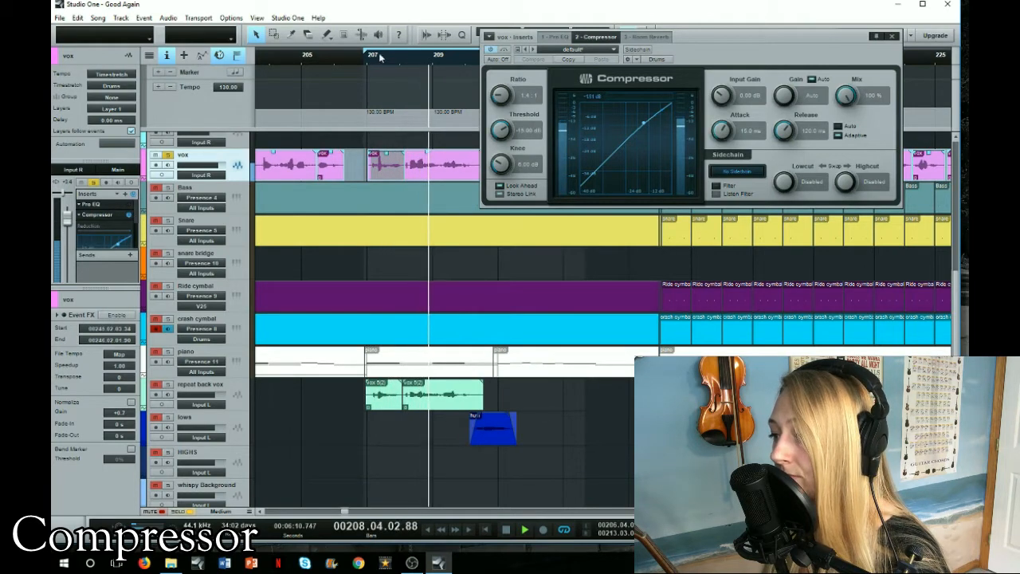
left_click(505, 531)
left_click(505, 531)
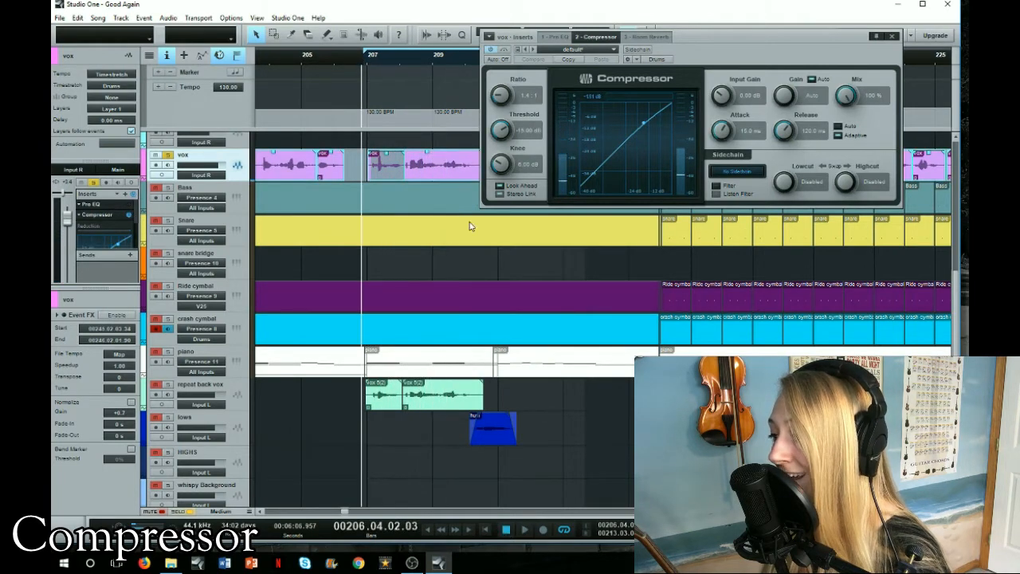
- Replay the soloed vocal from bar 207 through the Compressor, stop, and close the Compressor window
left_click(525, 530)
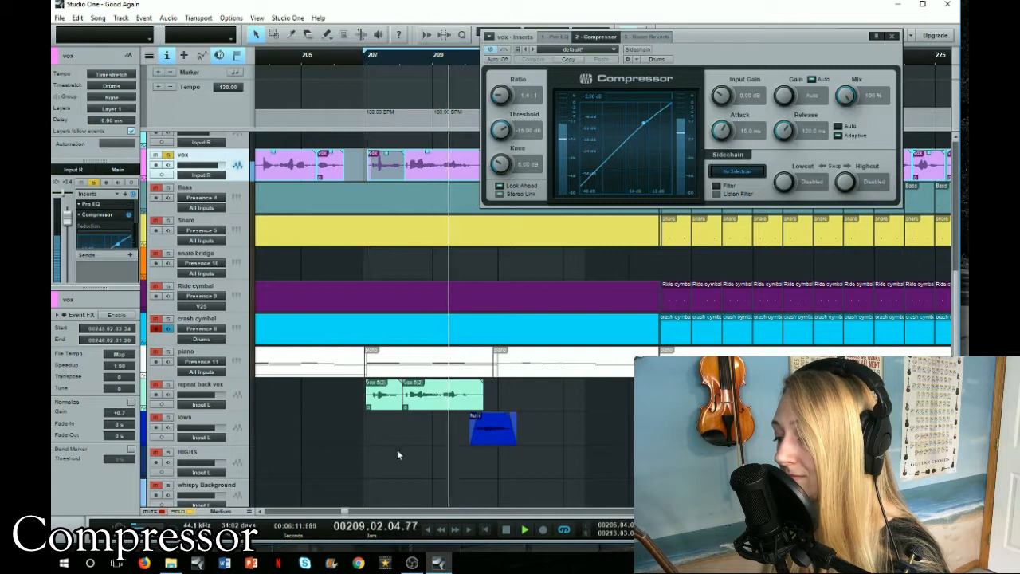
left_click(508, 530)
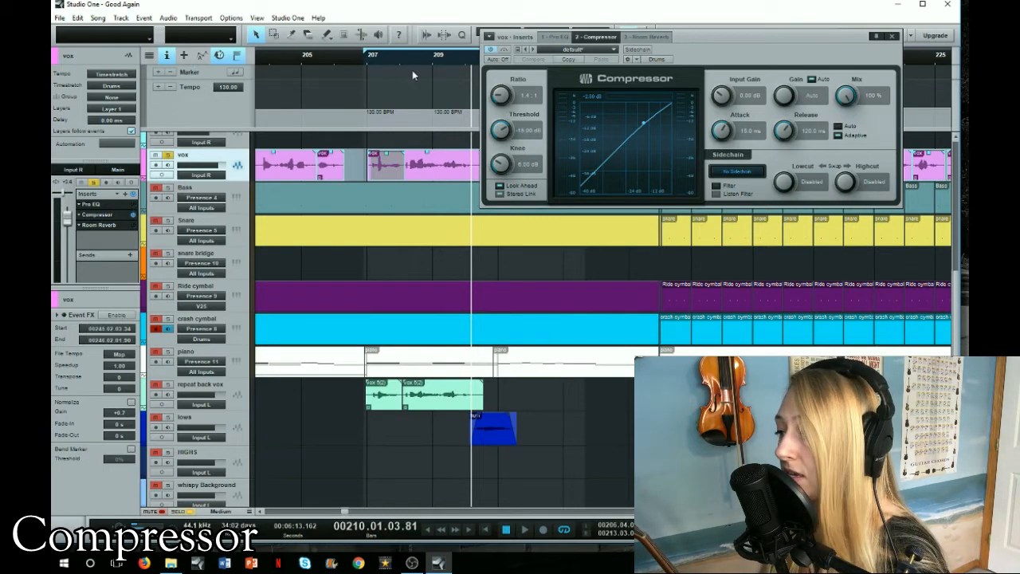
left_click(893, 36)
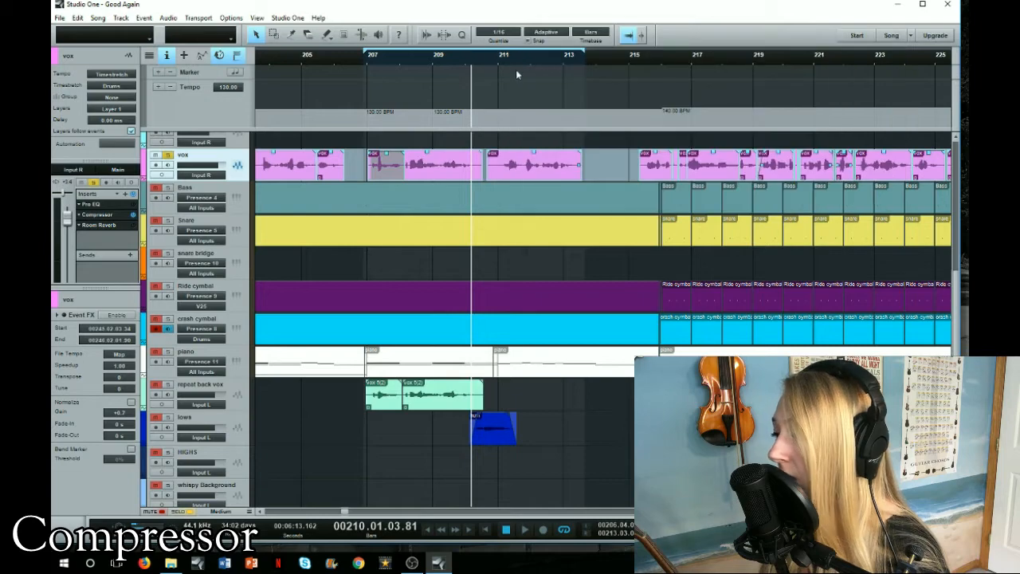
- Unsolo the vox track and play the passage from bar 207 to about bar 213 in the full mix
left_click_drag(511, 56, 472, 56)
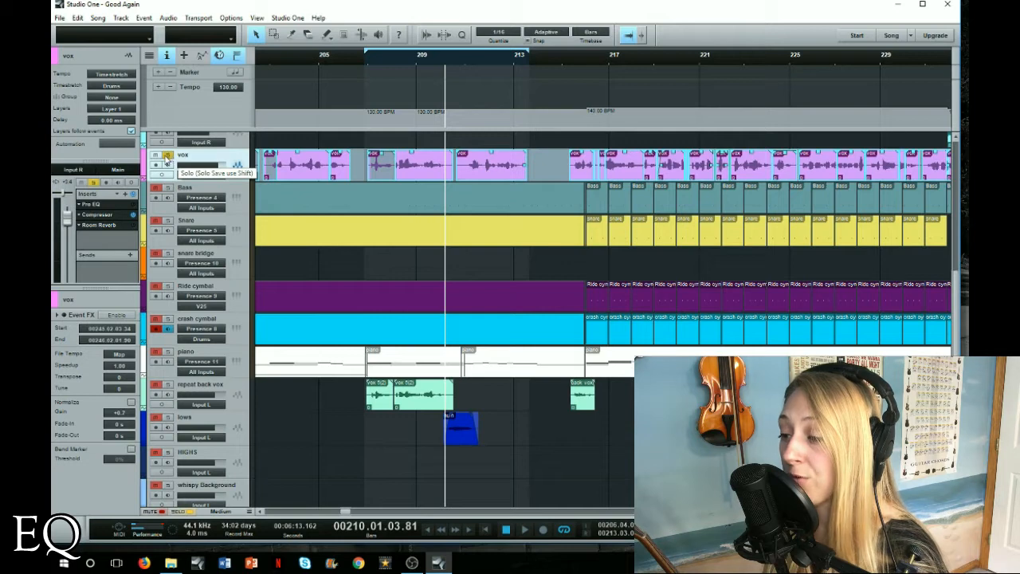
left_click(166, 157)
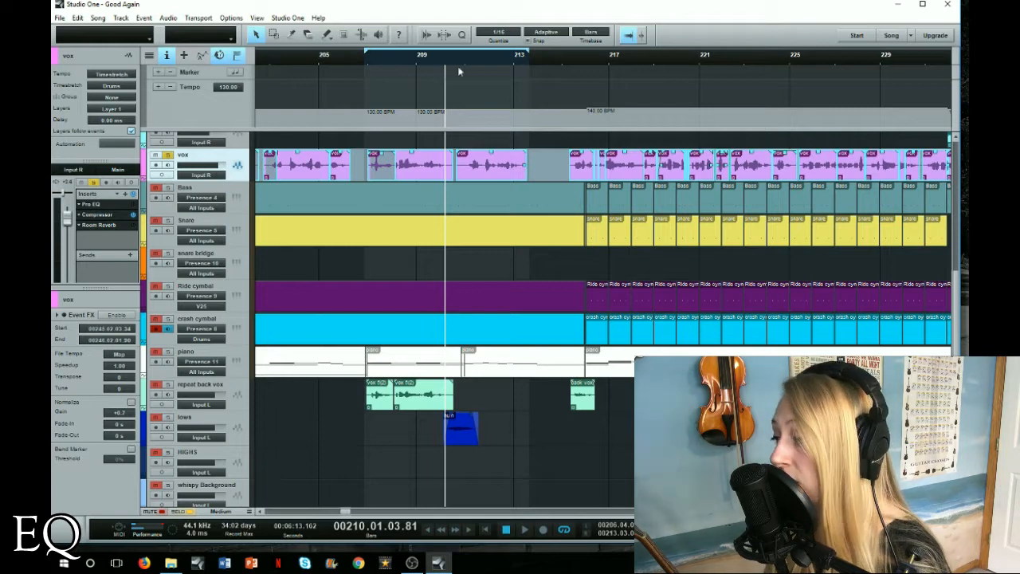
left_click(523, 532)
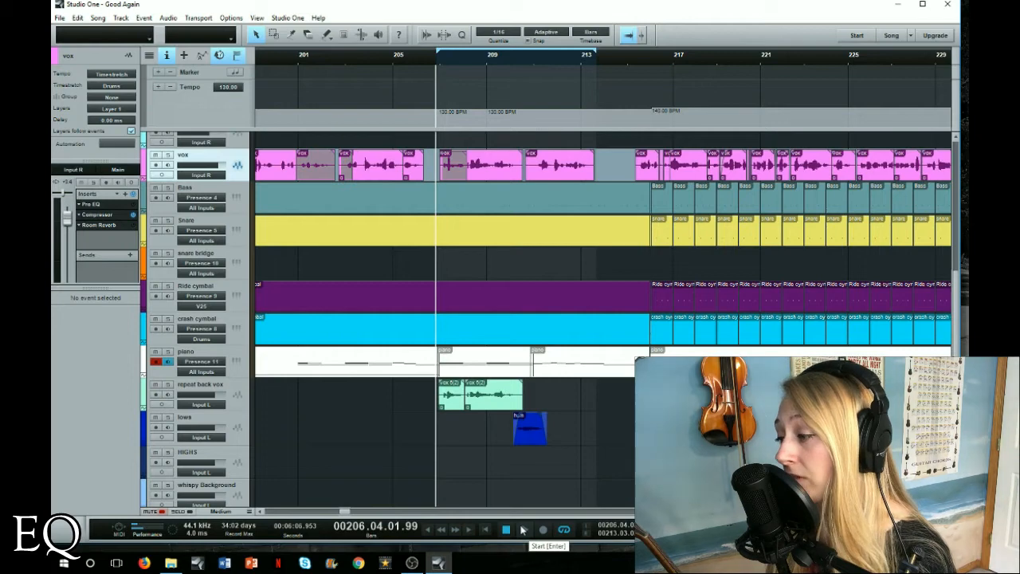
left_click(524, 529)
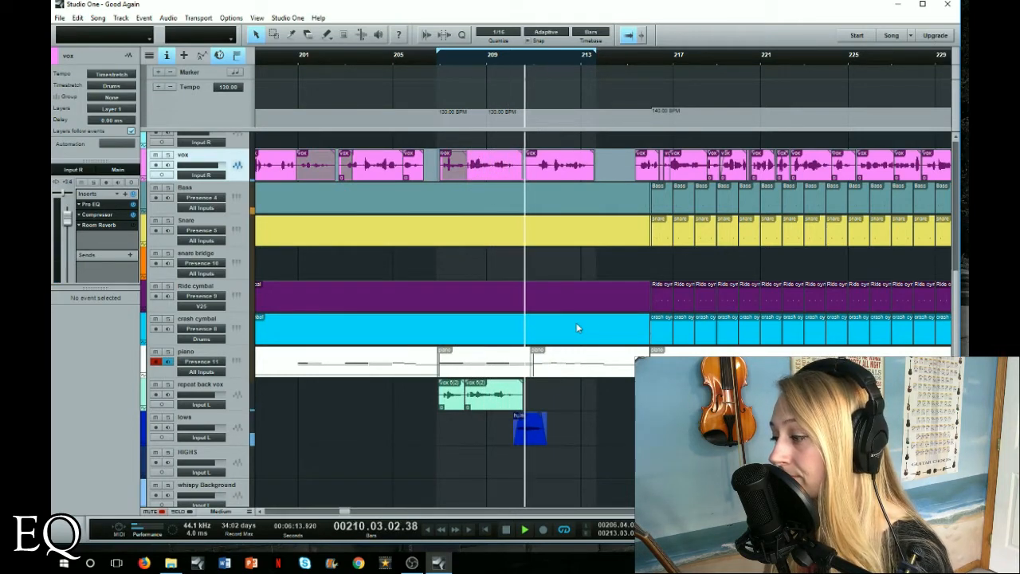
left_click(506, 530)
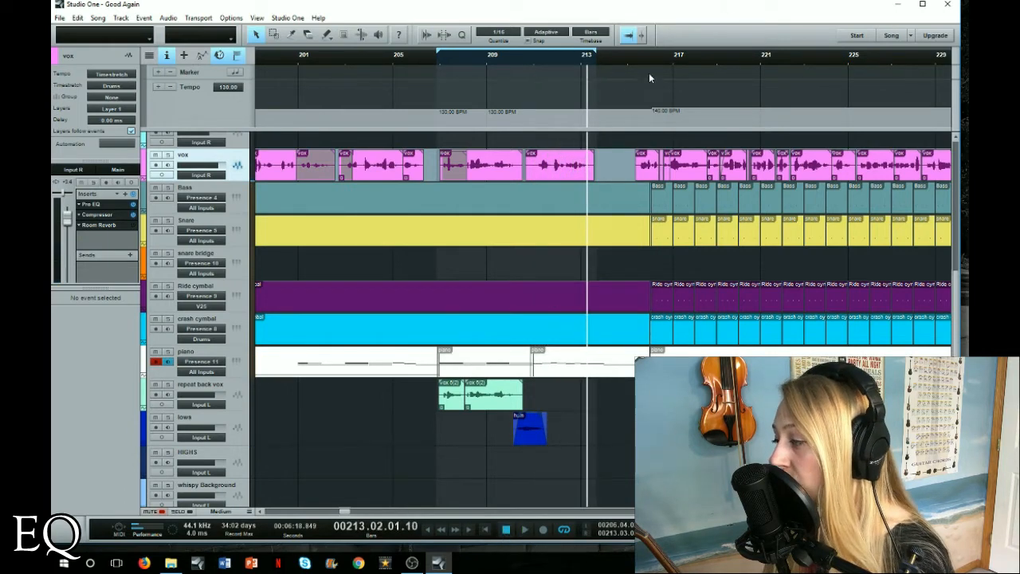
- Place the playback cursor at the start of the vox phrase just after bar 215
left_click_drag(648, 78, 365, 59)
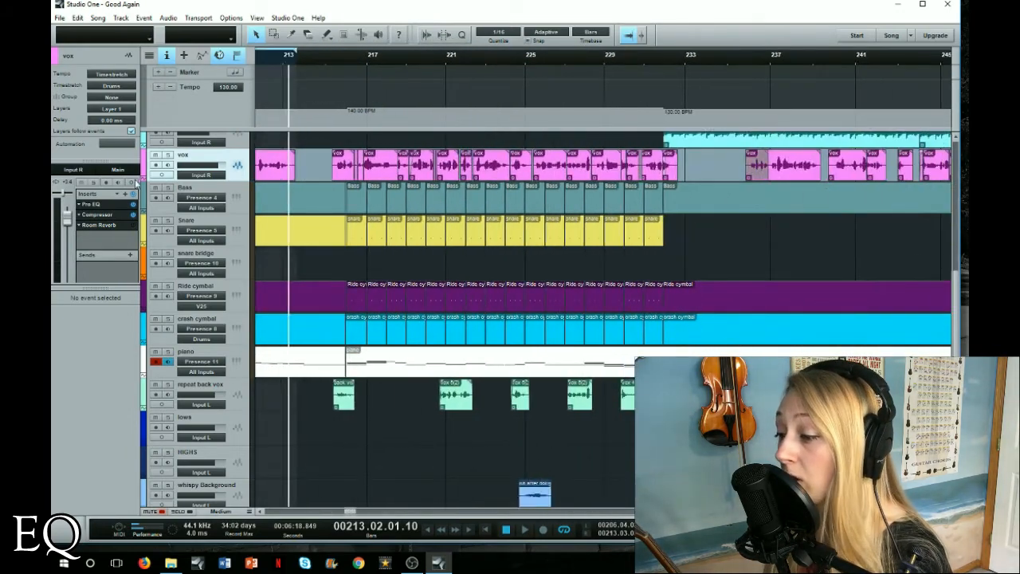
mouse_move(332, 55)
left_mouse_down()
mouse_move(306, 72)
mouse_move(244, 62)
mouse_move(351, 62)
left_mouse_up()
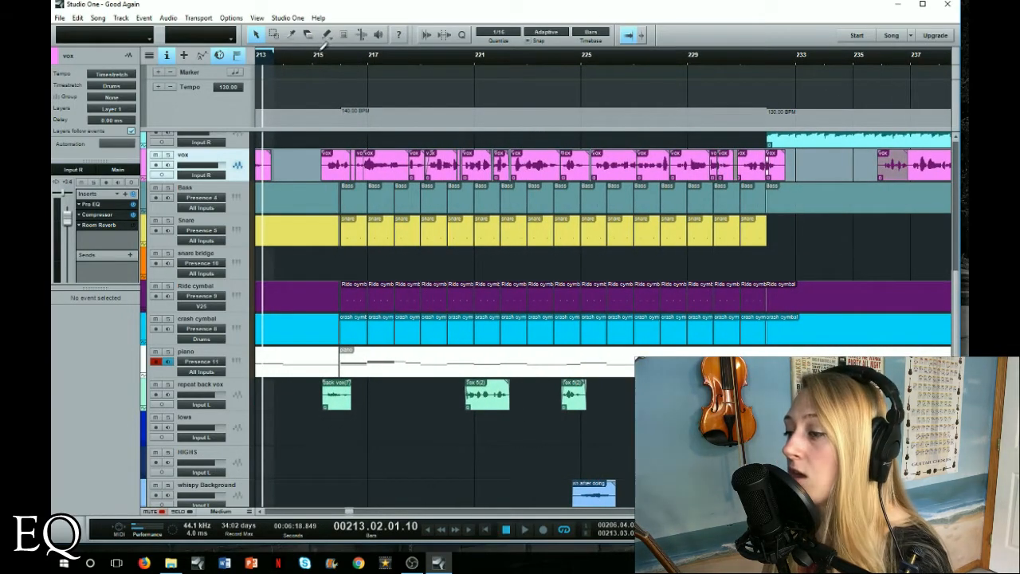
left_click(323, 60)
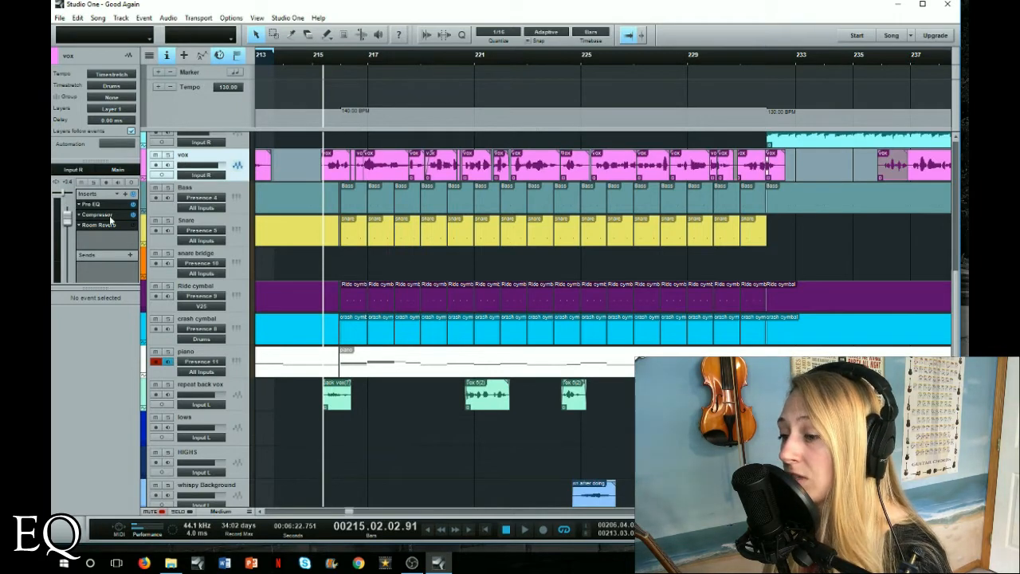
- Add another Pro EQ insert to the vox track and set its LMF band frequency to 497 Hz at 0 dB gain
left_click(125, 194)
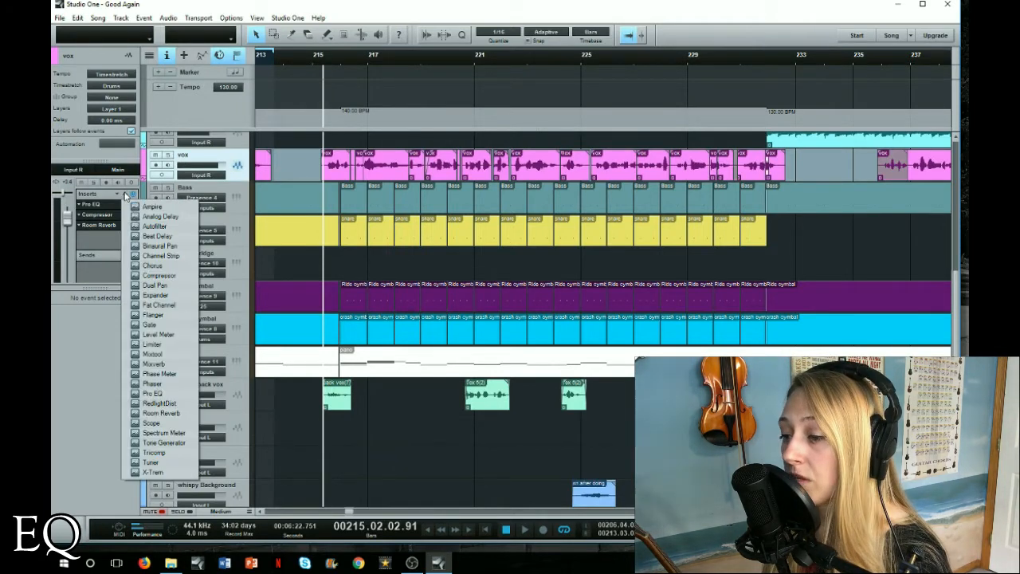
left_click(155, 393)
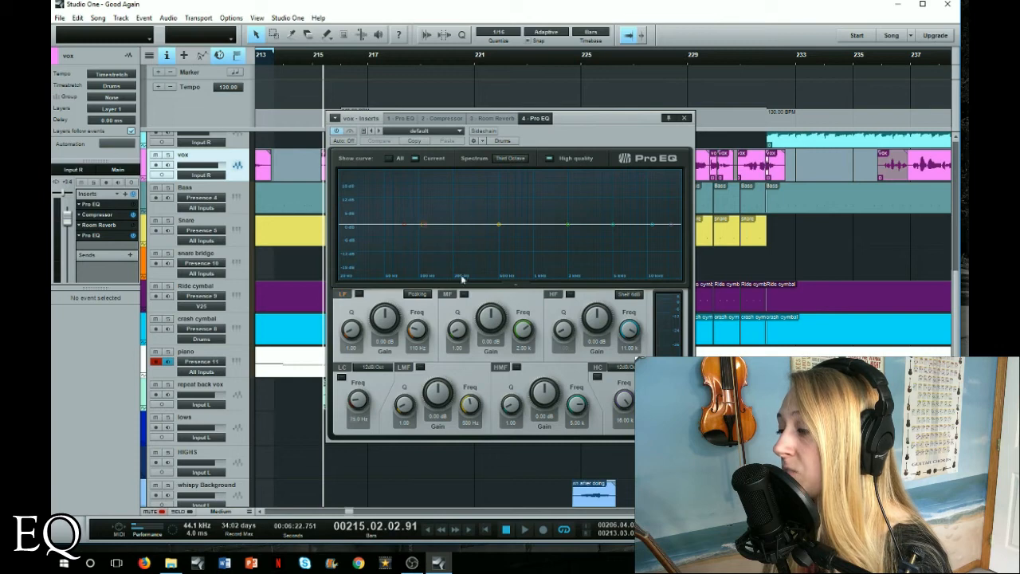
mouse_move(500, 228)
left_mouse_down()
mouse_move(497, 173)
mouse_move(493, 261)
mouse_move(499, 162)
mouse_move(501, 228)
left_mouse_up()
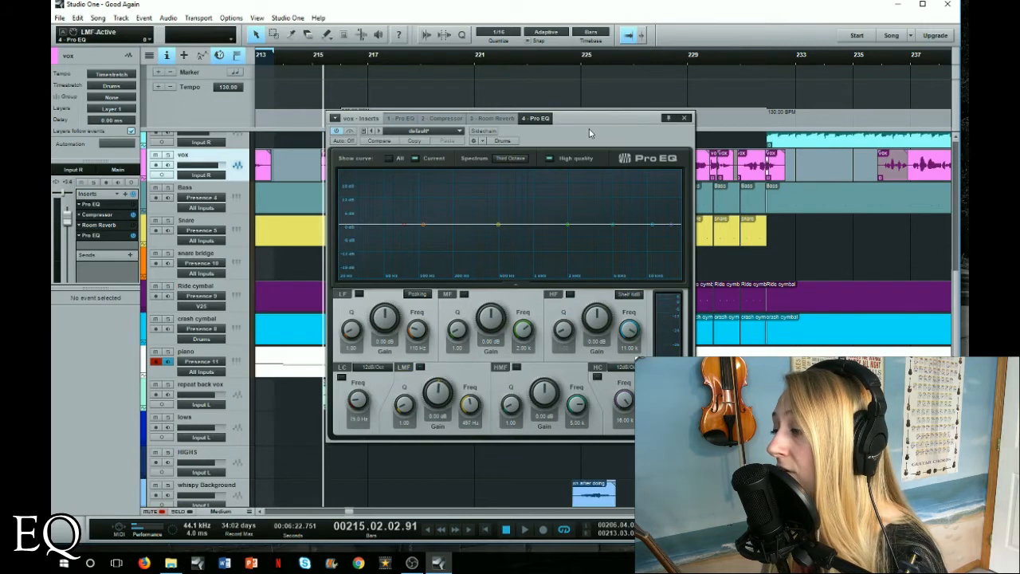
left_click_drag(590, 132, 740, 121)
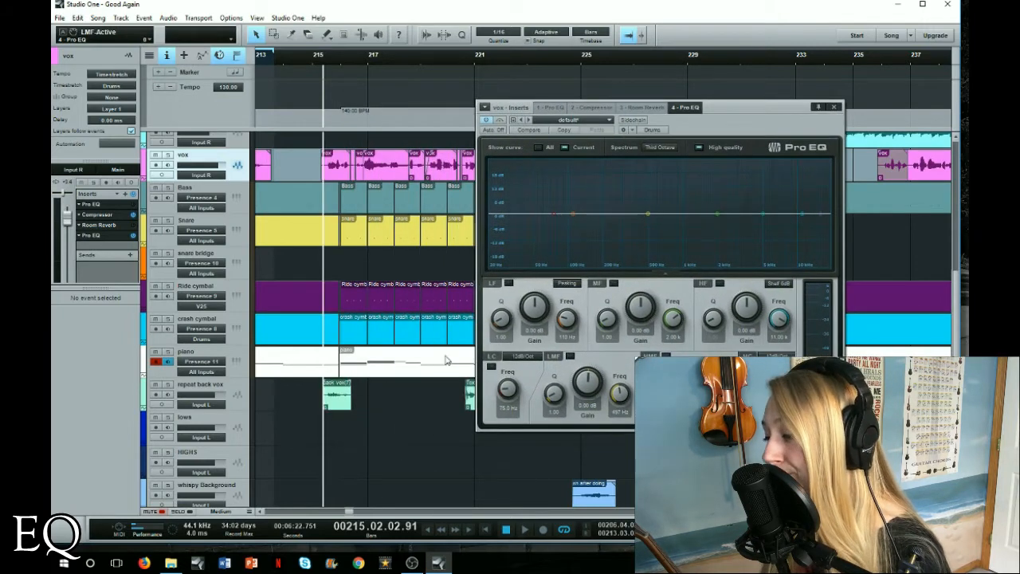
- Play the vocal from bar 215 in short passes and examine its frequency spectrum in the new Pro EQ
left_click(524, 530)
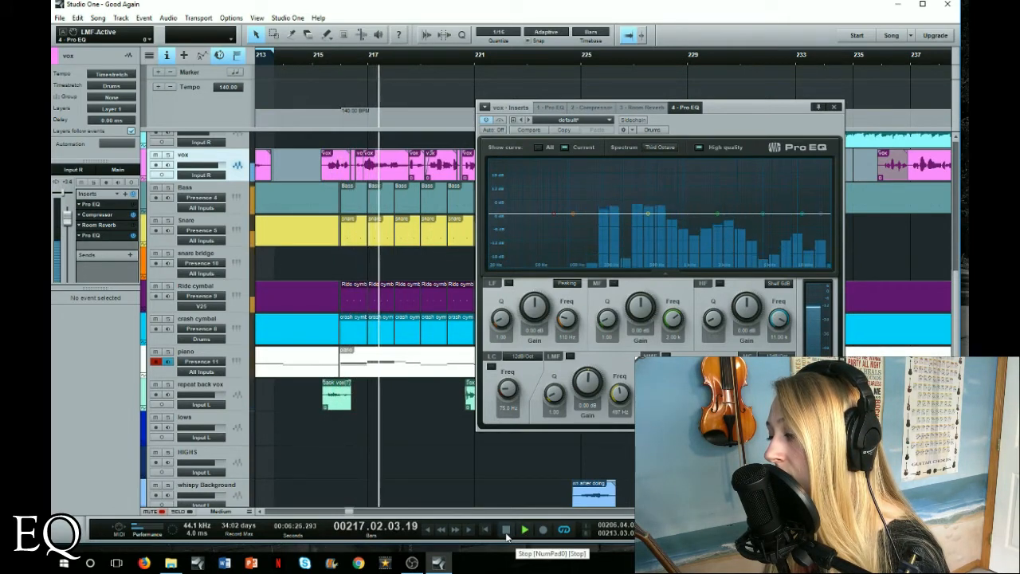
left_click(505, 530)
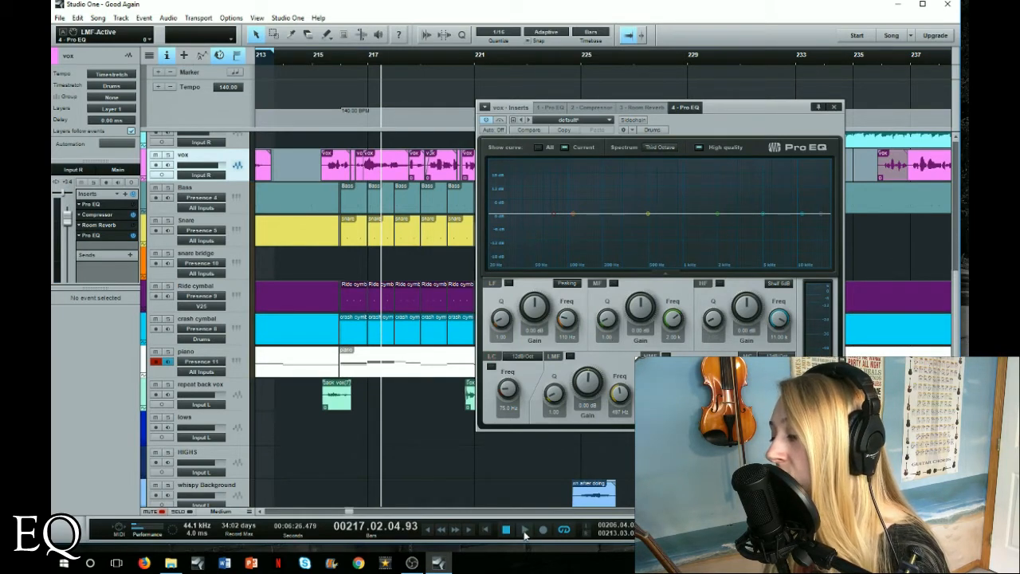
left_click(525, 530)
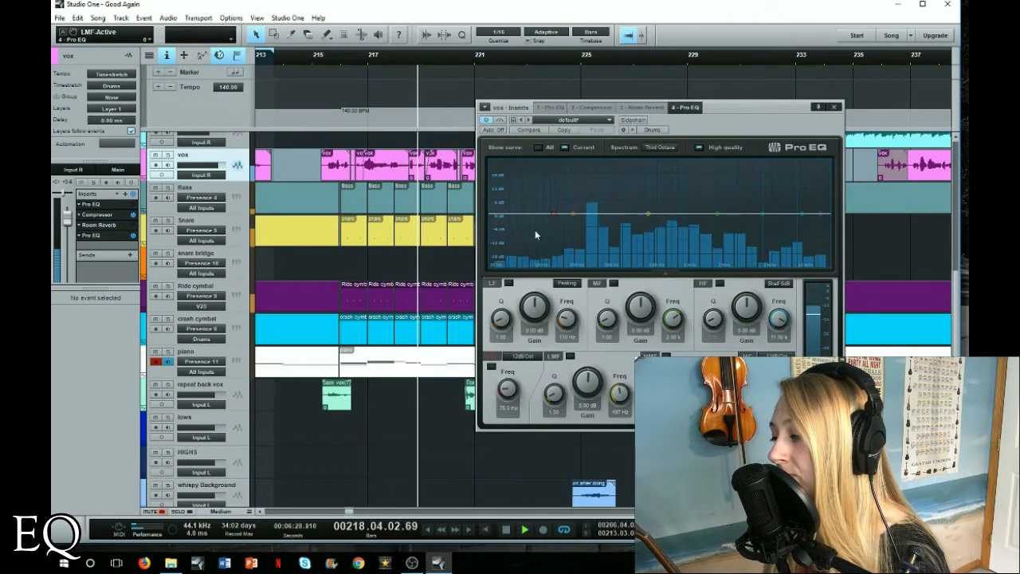
left_click(507, 530)
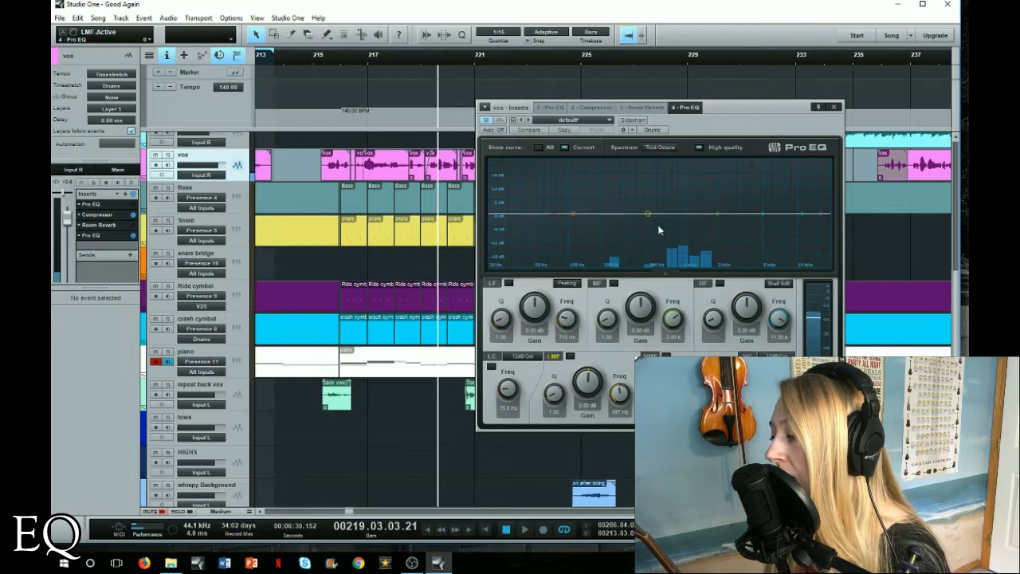
- Enable the low-cut filter in the new Pro EQ and sweep its frequency up to 365 Hz and back down to about 45 Hz
left_click(310, 55)
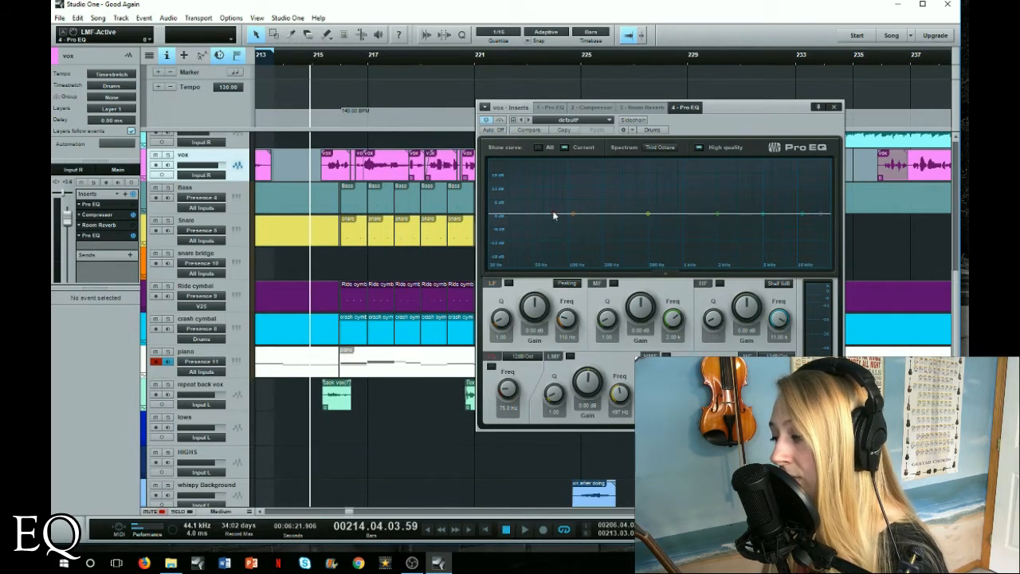
left_click(554, 215)
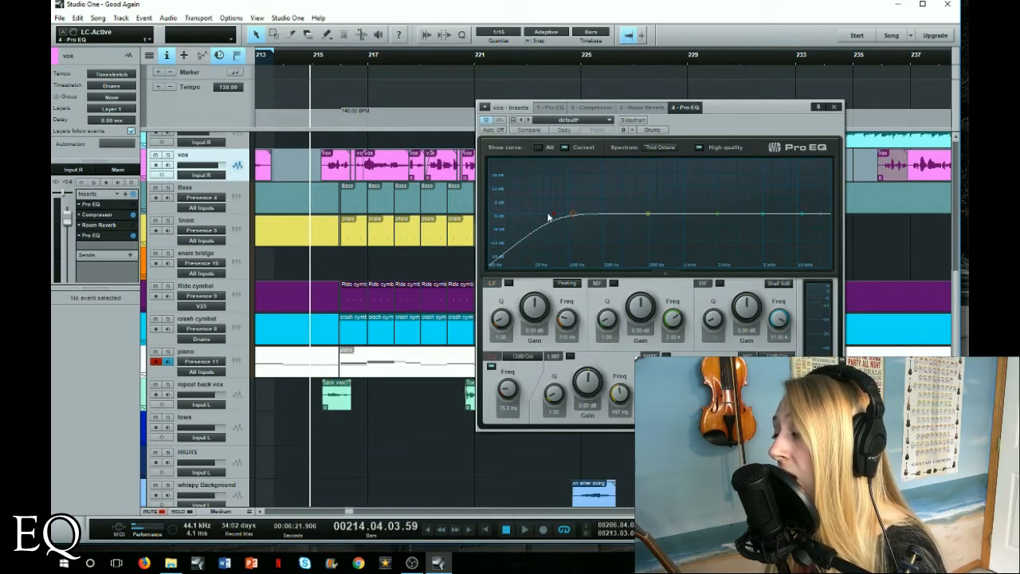
left_click_drag(558, 215, 632, 245)
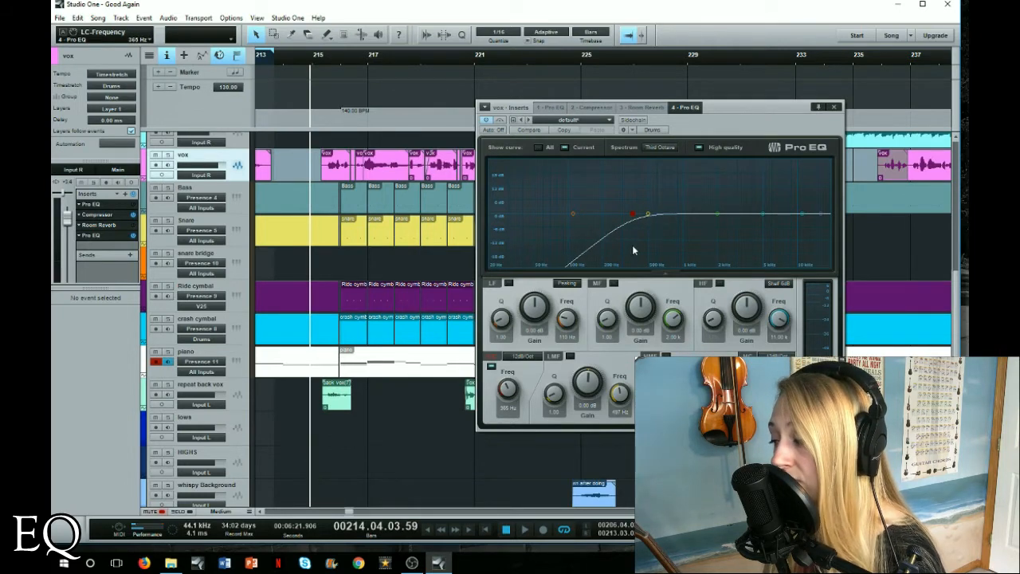
left_click_drag(632, 245, 541, 236)
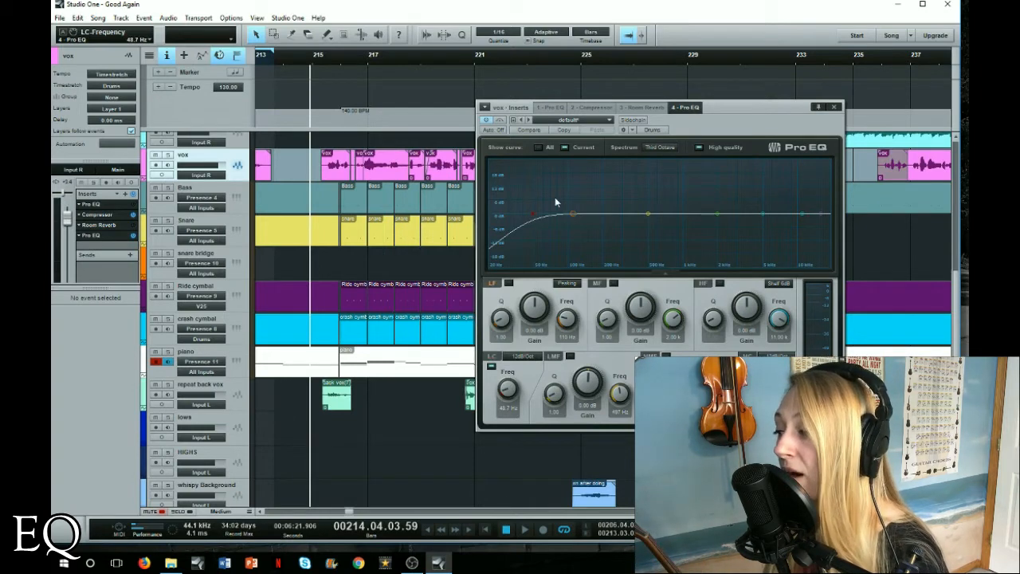
left_click_drag(532, 216, 529, 215)
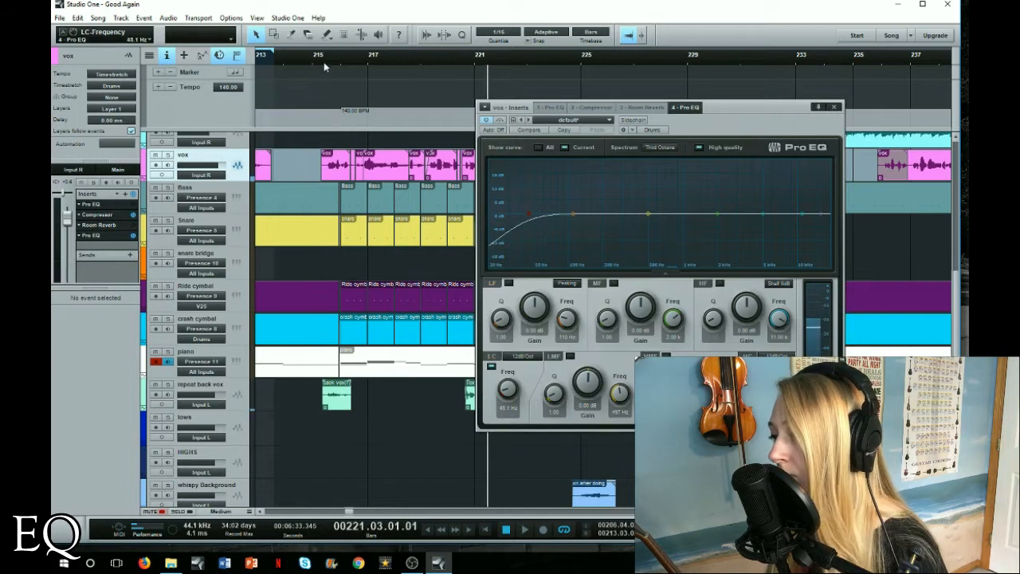
- Play the vocal while raising the low cut to 130 Hz, stop playback, and settle the low-cut frequency at 92.3 Hz
left_click(523, 532)
left_click_drag(528, 214, 581, 232)
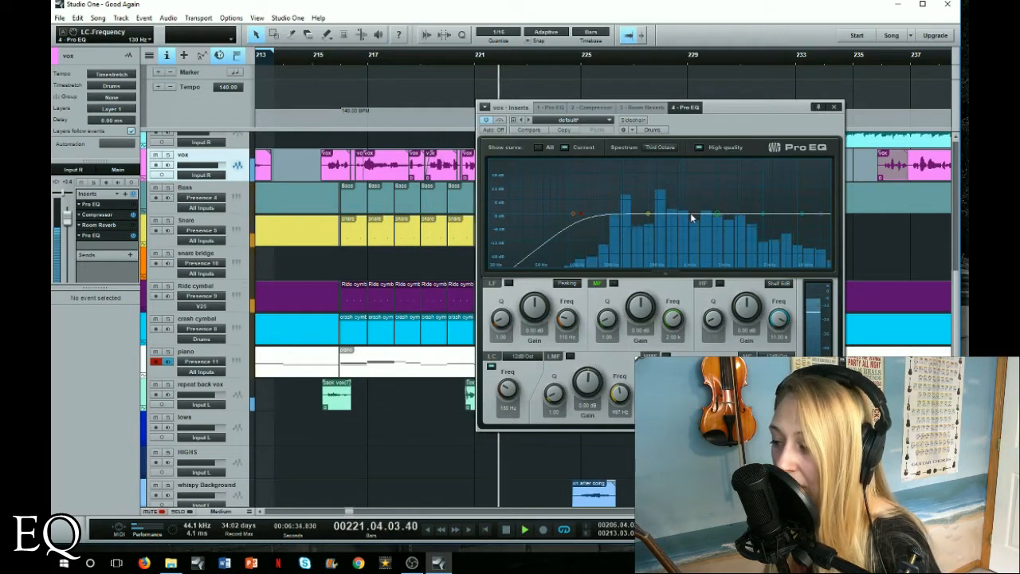
key("space")
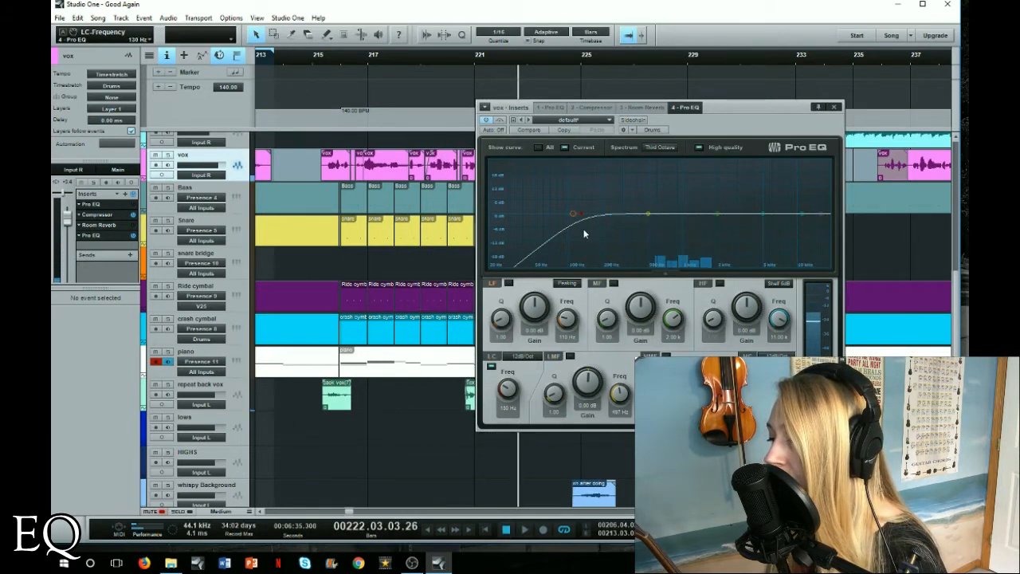
left_click_drag(582, 220, 565, 221)
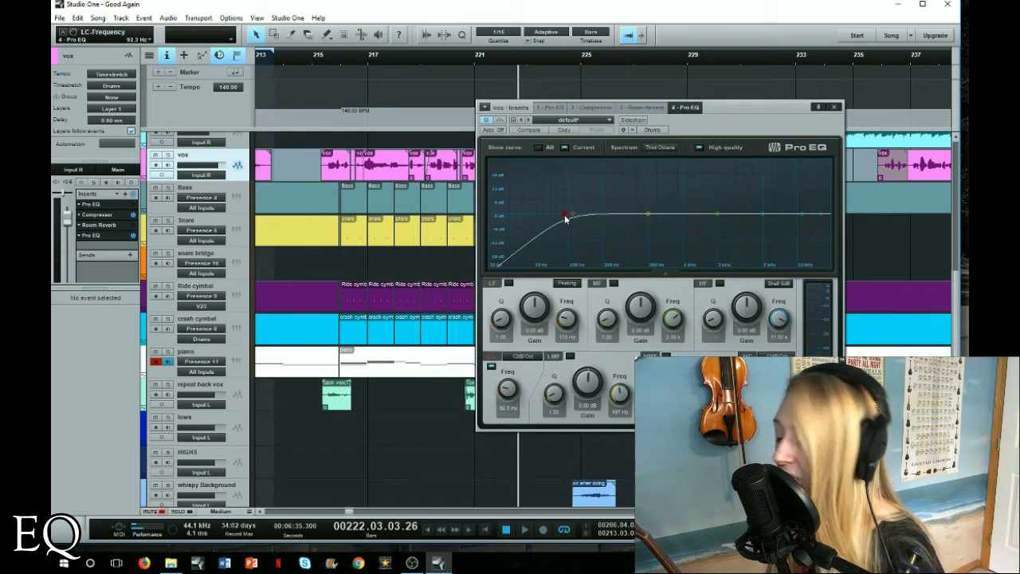
- Return the playback cursor to bar 215 and boost the HF shelf by 6.24 dB at 8.12 kHz
left_click(331, 53)
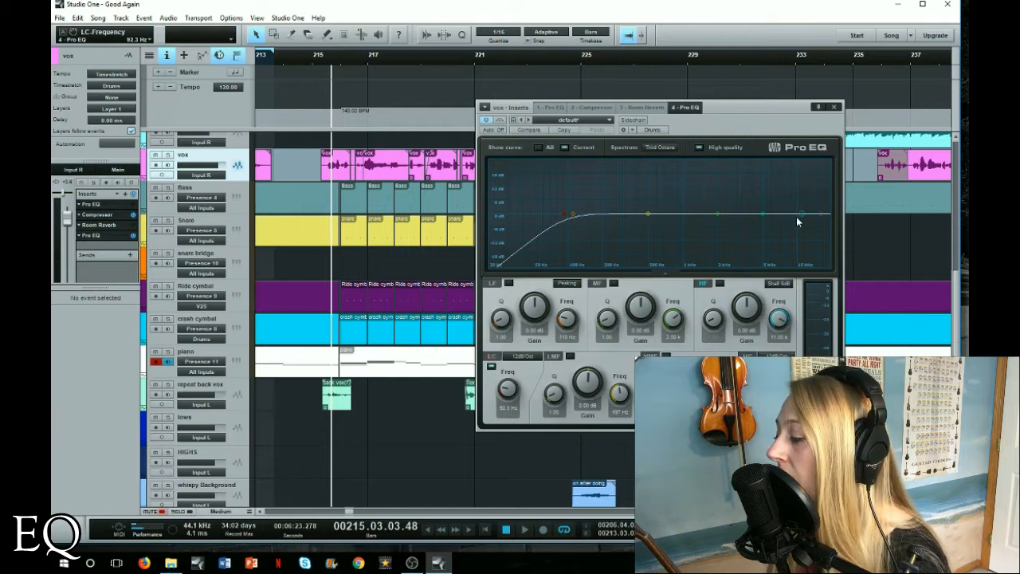
left_click_drag(791, 203, 790, 202)
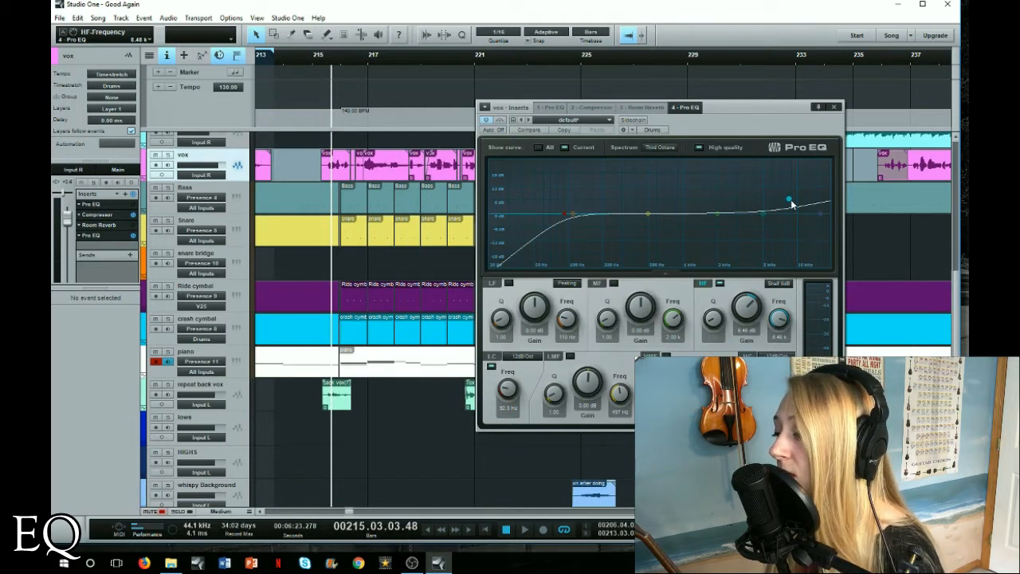
left_click_drag(790, 205, 788, 206)
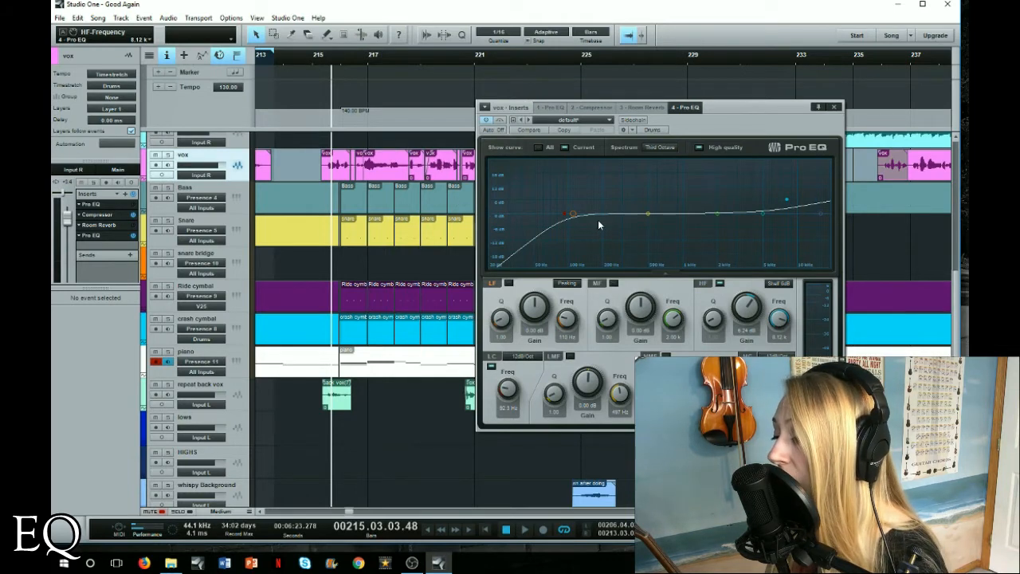
- Boost the LMF band to about 15.6 dB, pull it down to about -4.6 dB at 513 Hz, and bypass the band
left_click_drag(644, 210, 649, 180)
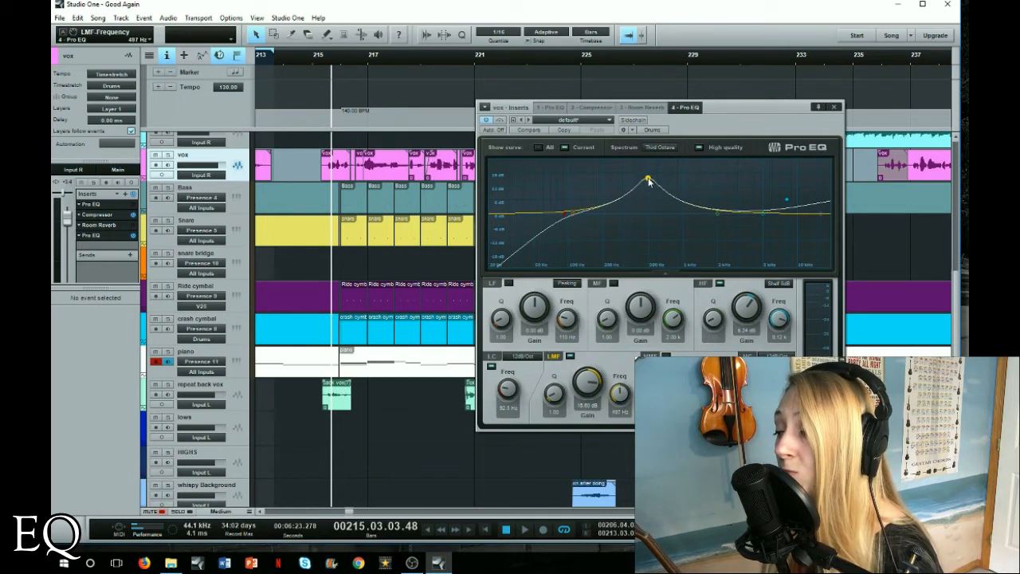
left_click_drag(648, 182, 649, 227)
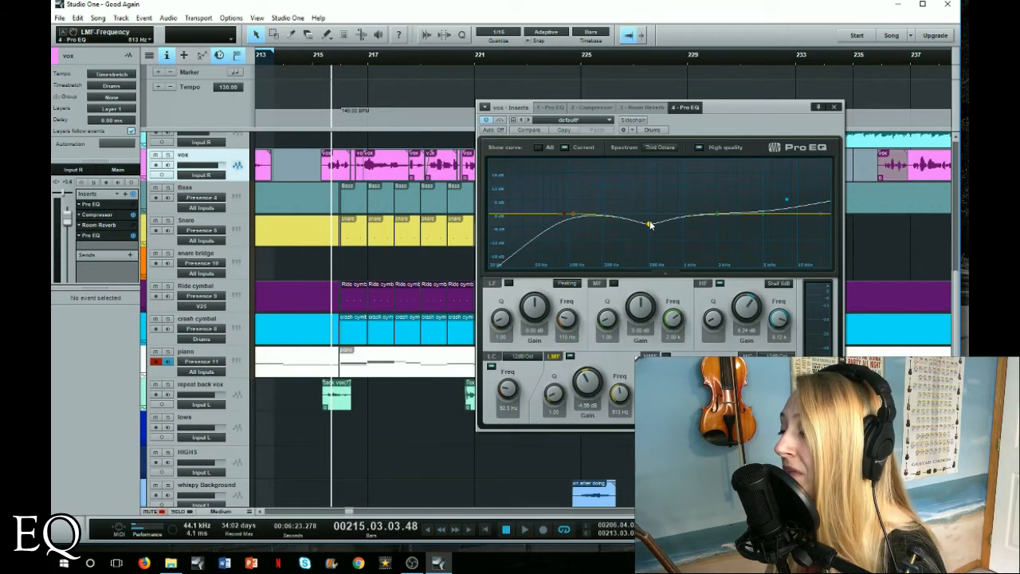
double_click(651, 224)
- While playing from bar 215, switch the LMF cut back on at 647 Hz, and move the inactive MF band to about 2.8 kHz
left_click(318, 56)
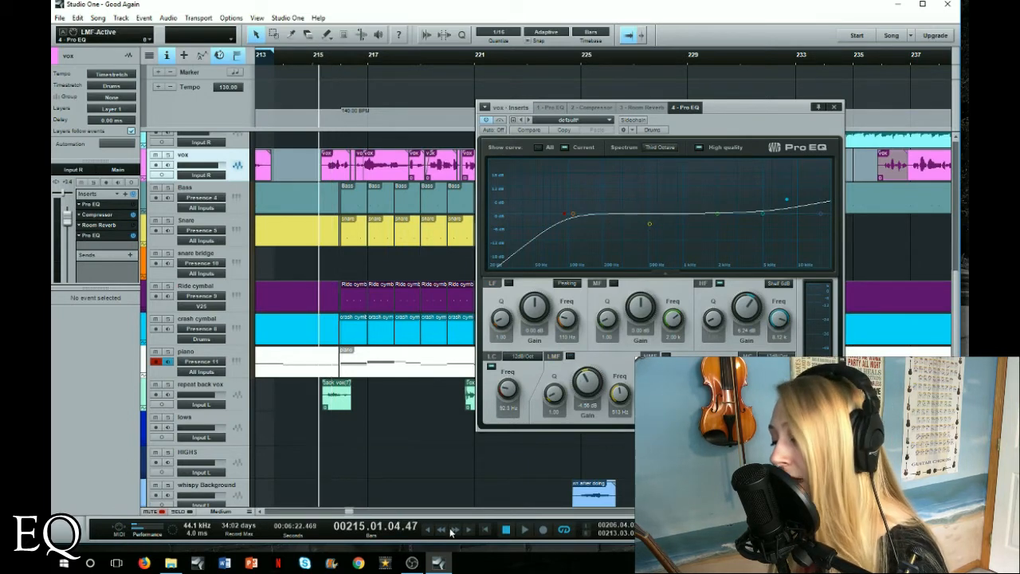
left_click(525, 529)
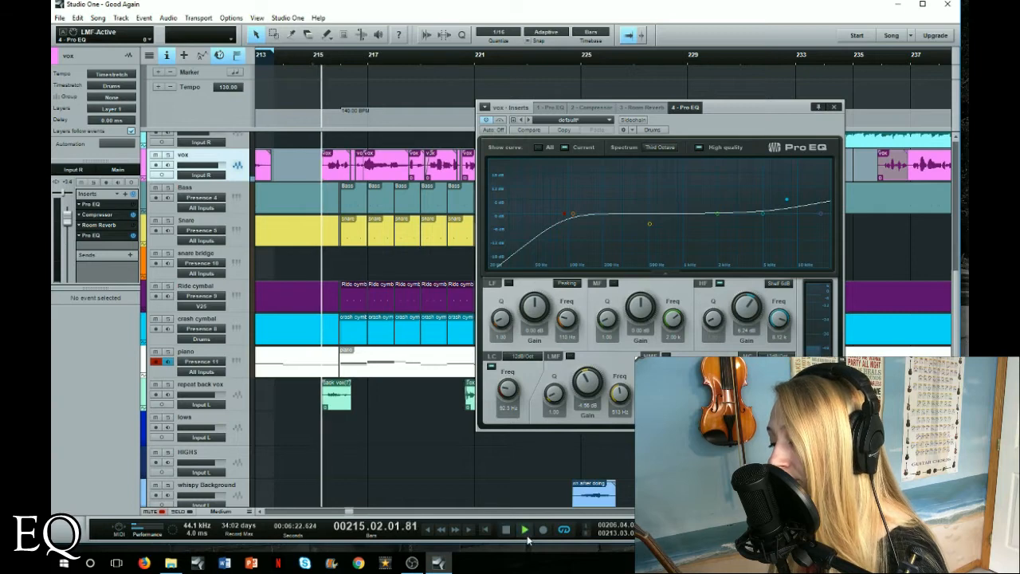
double_click(650, 224)
mouse_move(650, 224)
left_mouse_down()
mouse_move(629, 187)
mouse_move(588, 164)
mouse_move(749, 165)
mouse_move(656, 168)
mouse_move(661, 227)
mouse_move(701, 221)
mouse_move(662, 228)
left_mouse_up()
key("space")
mouse_move(718, 212)
left_mouse_down()
mouse_move(731, 163)
mouse_move(733, 234)
mouse_move(735, 221)
mouse_move(724, 223)
mouse_move(733, 217)
left_mouse_up()
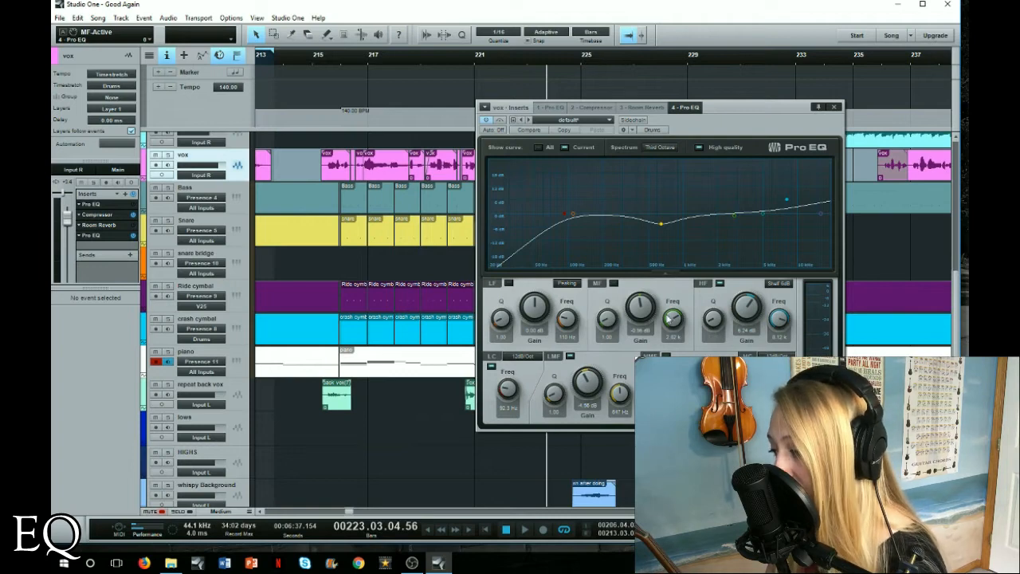
- Activate the vox track's original Pro EQ, compare its curve with the newly added one, and close the inserts window
left_click(550, 110)
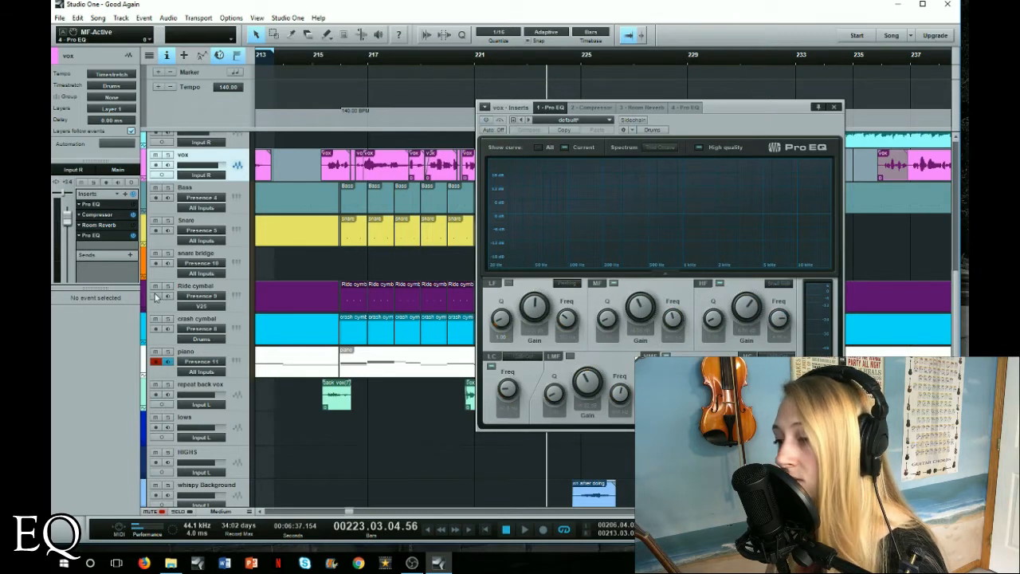
left_click(132, 205)
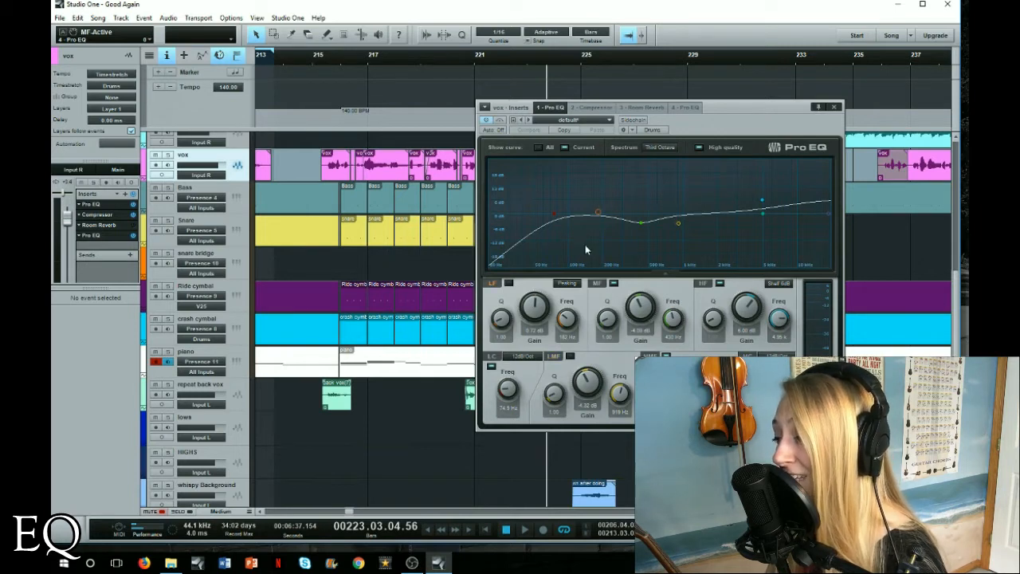
left_click(681, 108)
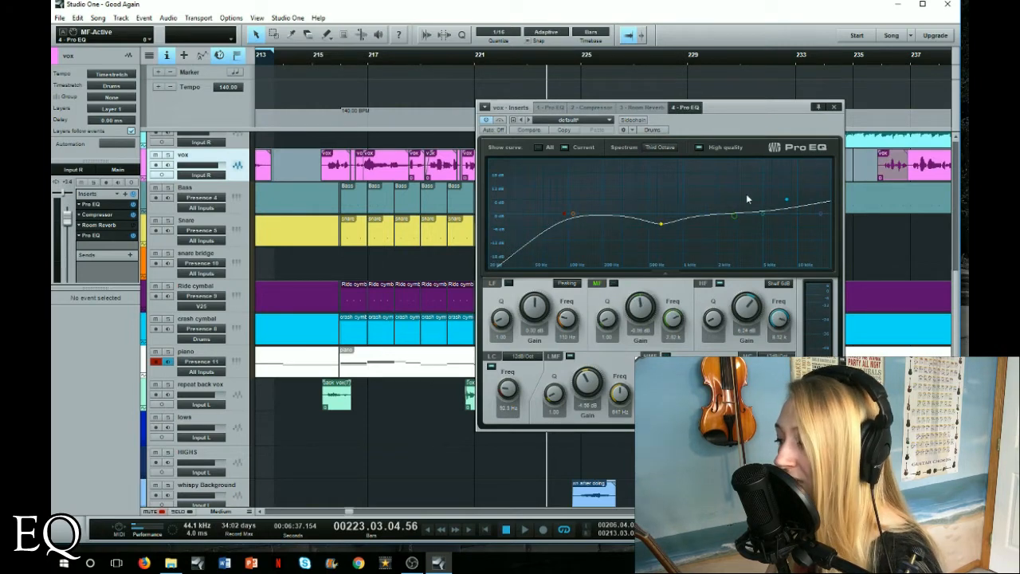
left_click(549, 107)
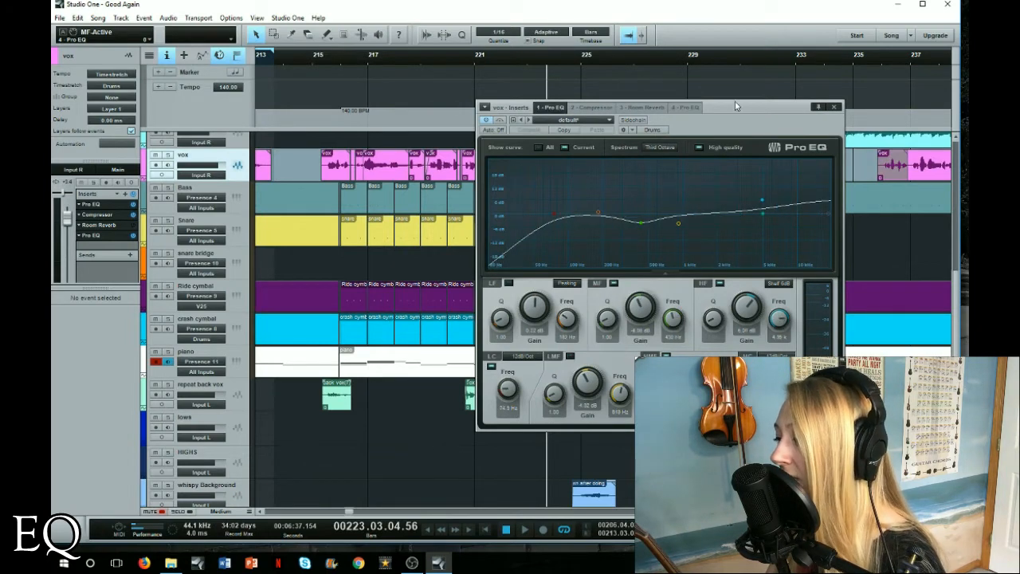
left_click(835, 107)
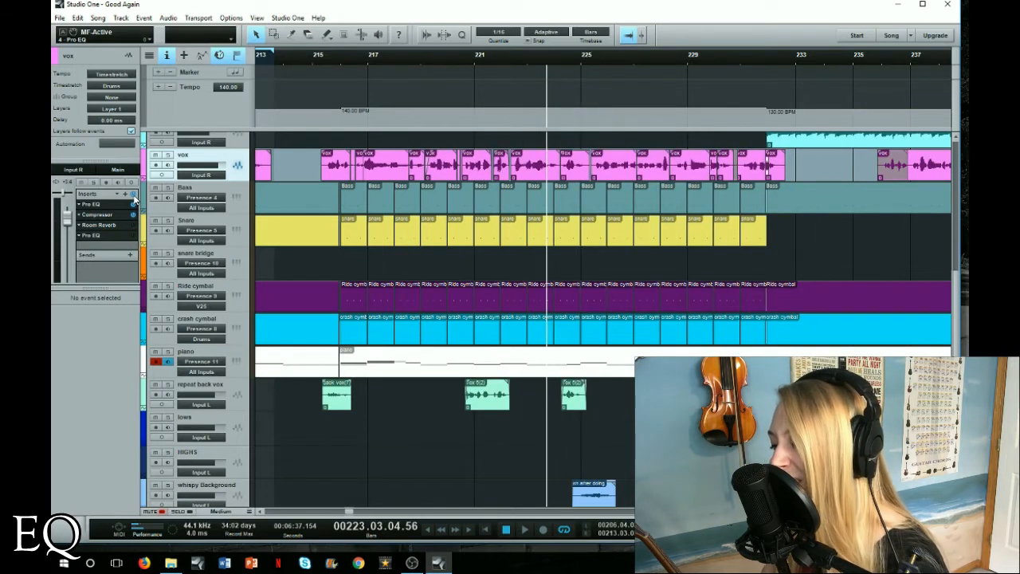
- Place the playback cursor inside the first vox event after bar 215, around beat 3
left_click(333, 58)
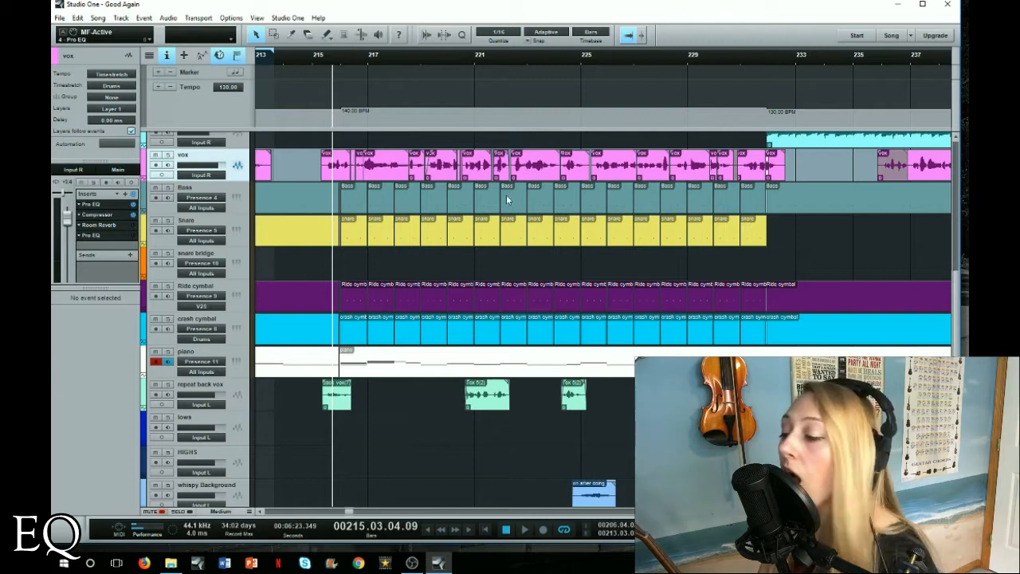
scroll(333, 63, "up", 3)
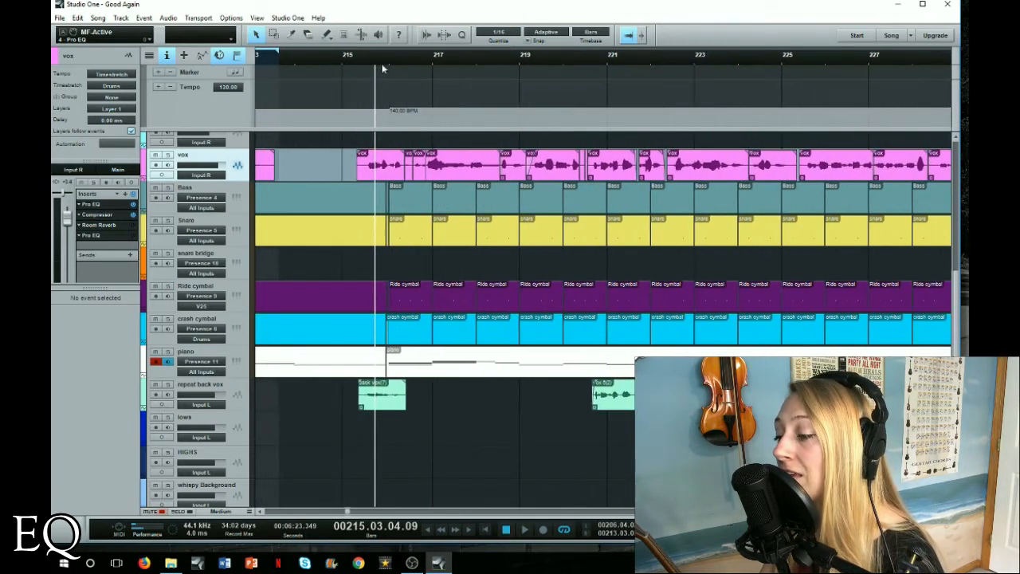
left_click_drag(374, 62, 370, 62)
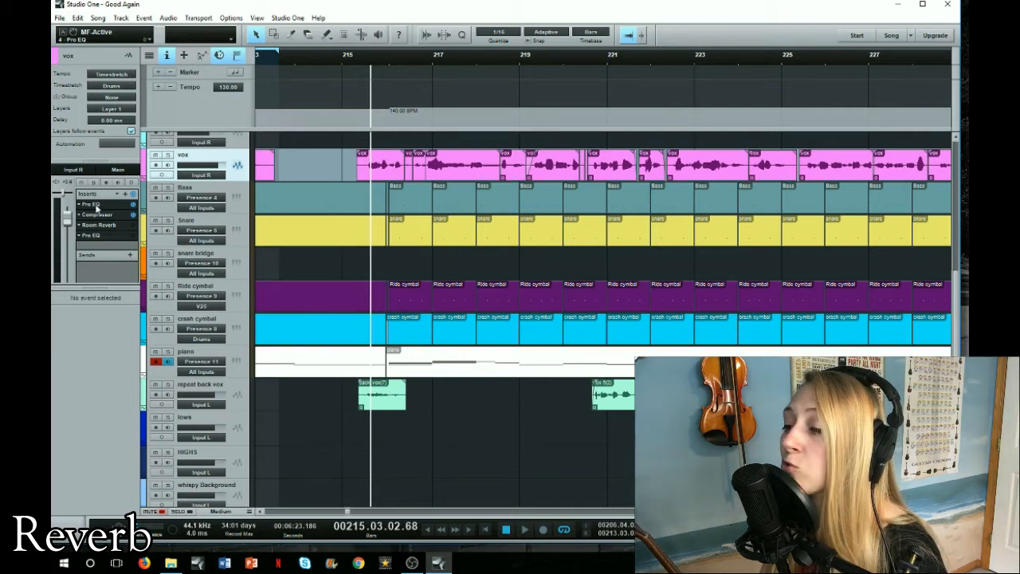
- Open the vox track's Room Reverb insert, move its window clear of the phrase's start, and activate the reverb
right_click(84, 234)
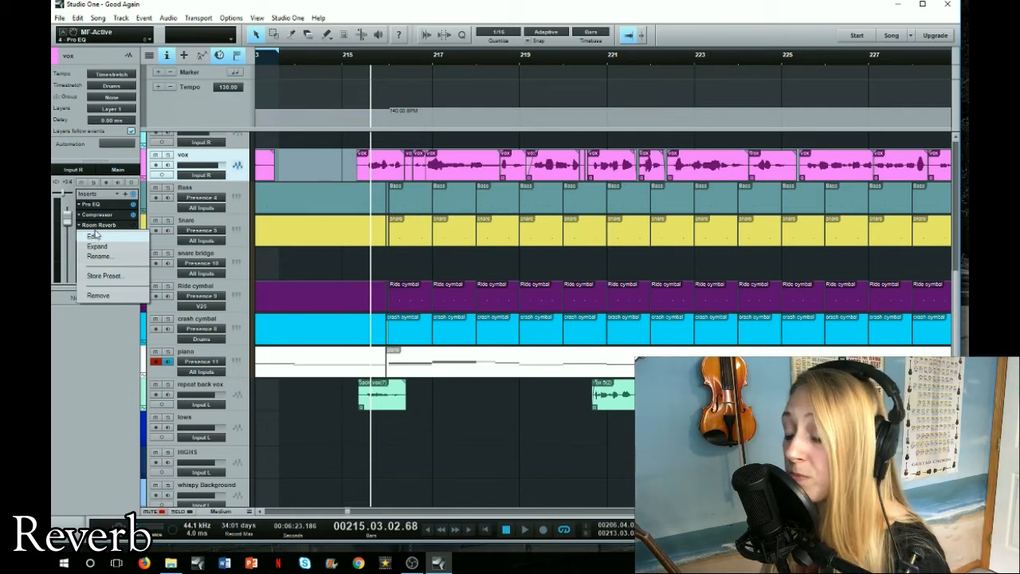
left_click(102, 233)
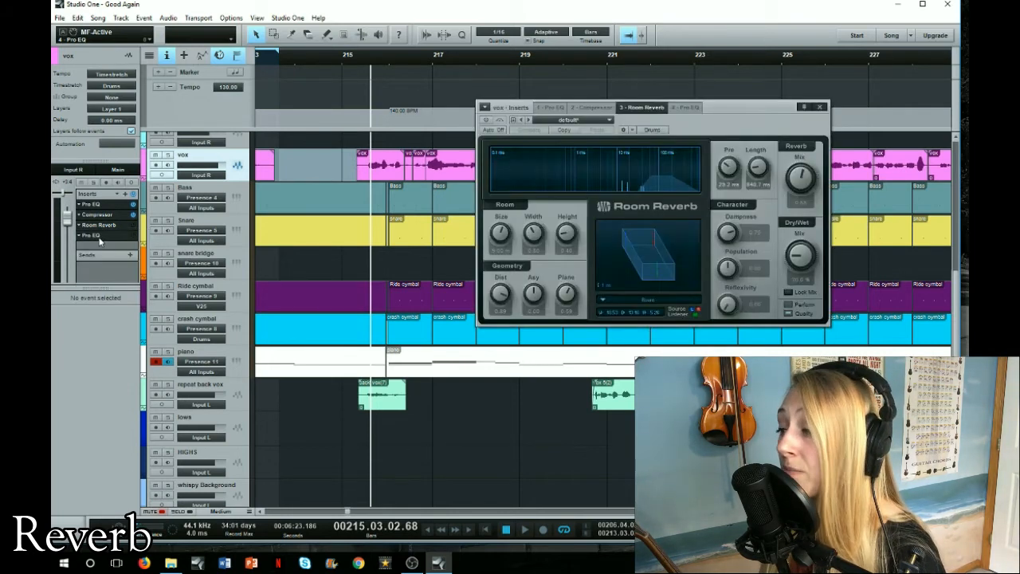
left_click_drag(735, 123, 804, 73)
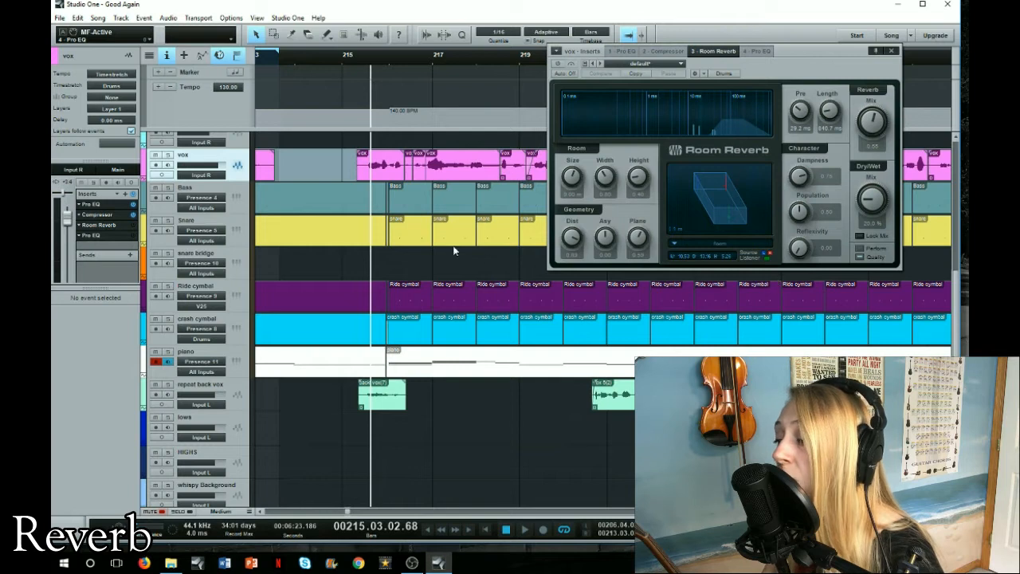
left_click(134, 226)
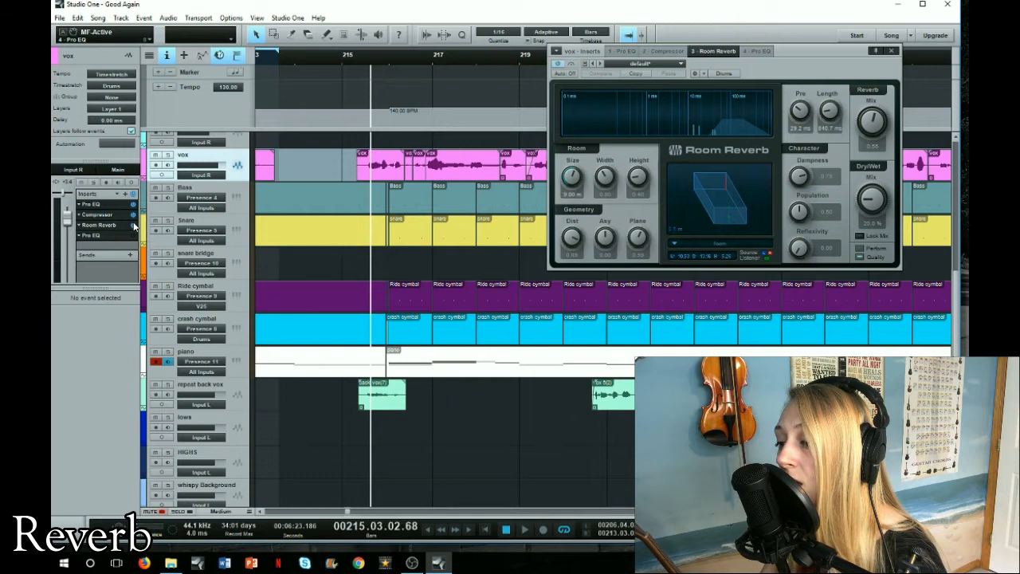
- Bypass the Room Reverb, play the mix from the vox phrase after bar 215, and solo the vox track during playback
left_click(361, 57)
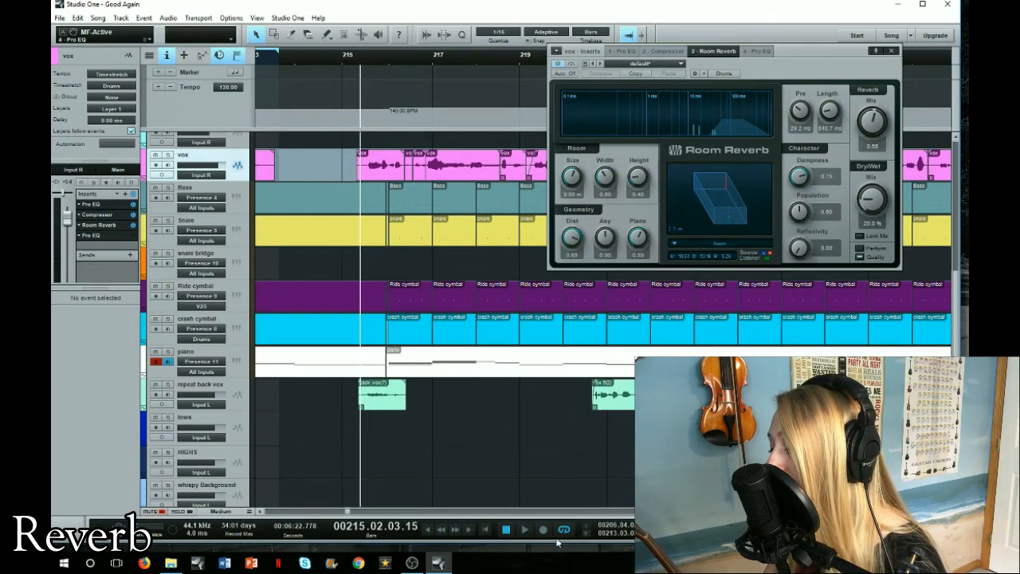
left_click(128, 226)
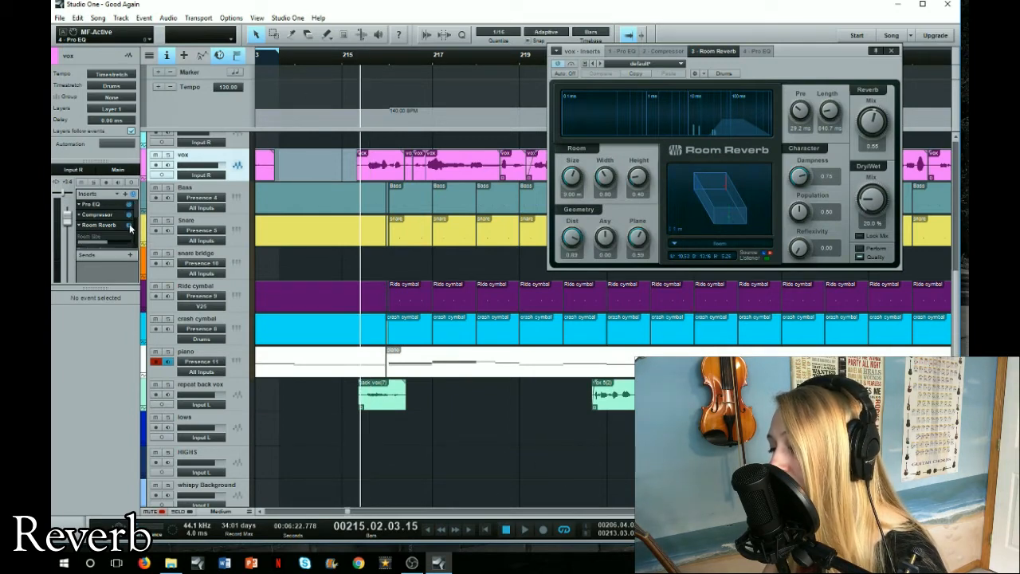
left_click(132, 226)
left_click(526, 530)
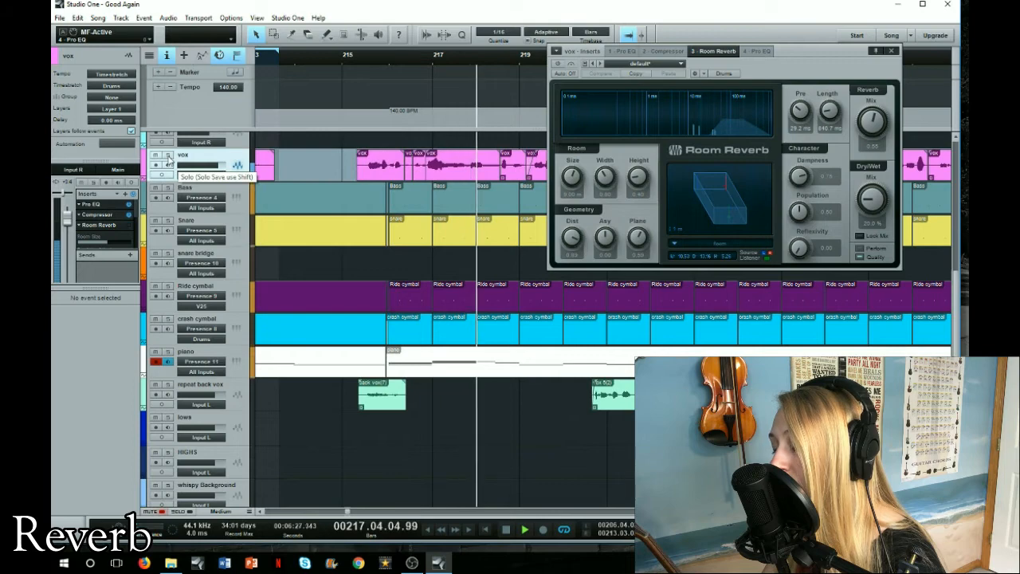
left_click(167, 156)
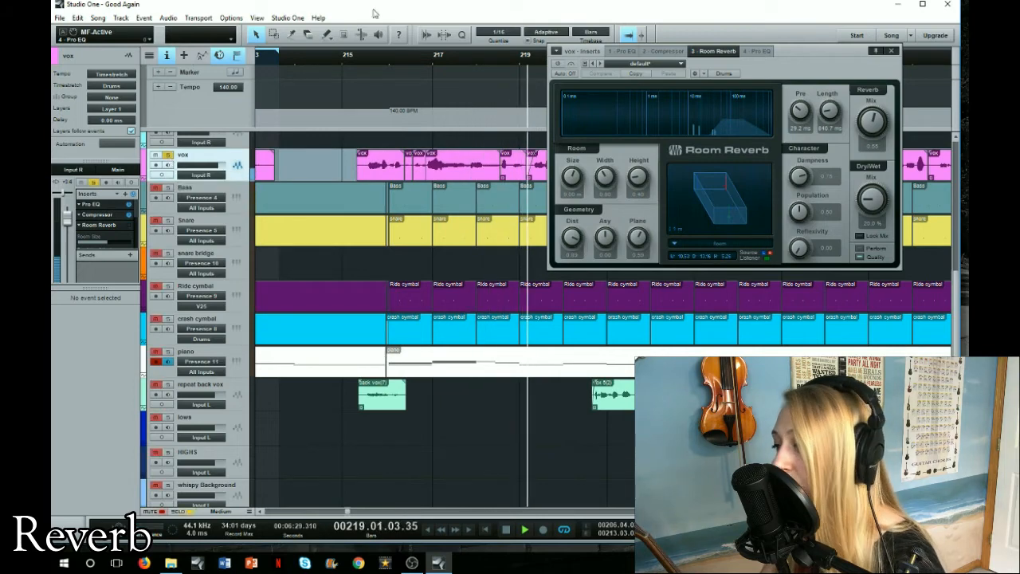
- Replay the soloed vox from just after bar 215 and switch the Room Reverb back on to compare the sound
mouse_move(354, 60)
left_mouse_down()
mouse_move(353, 39)
mouse_move(362, 51)
left_mouse_up()
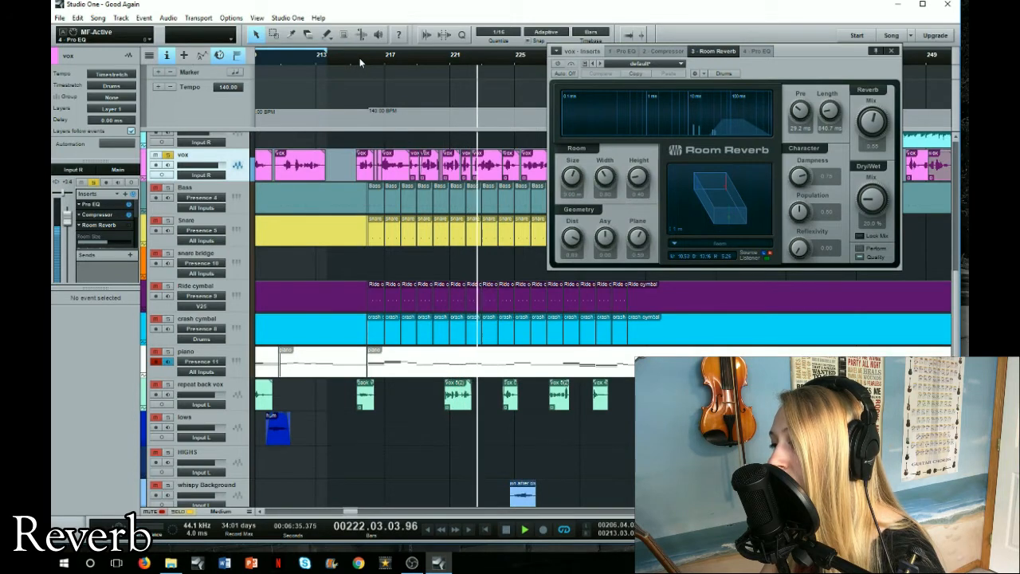
left_click(356, 59)
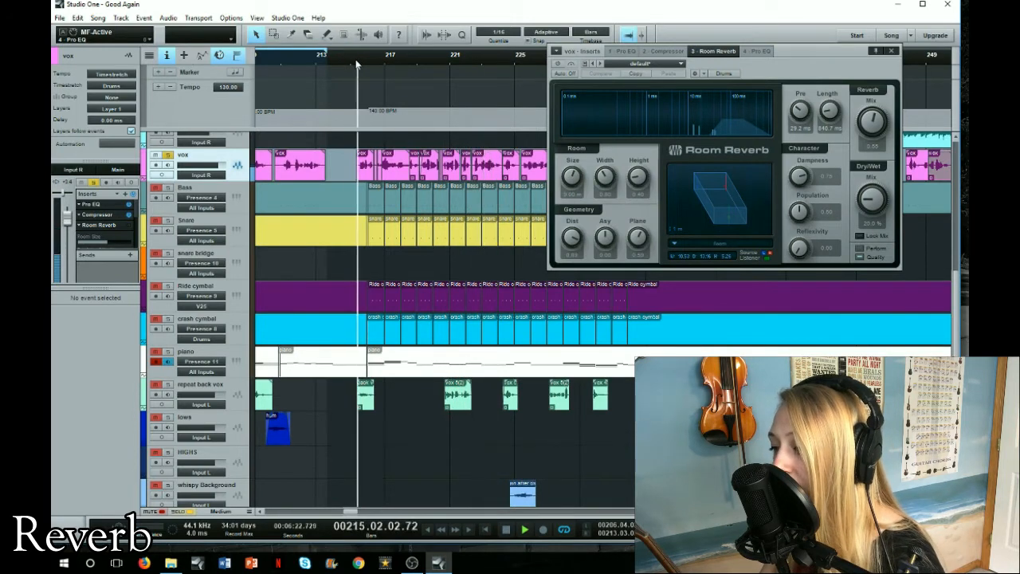
left_click(130, 225)
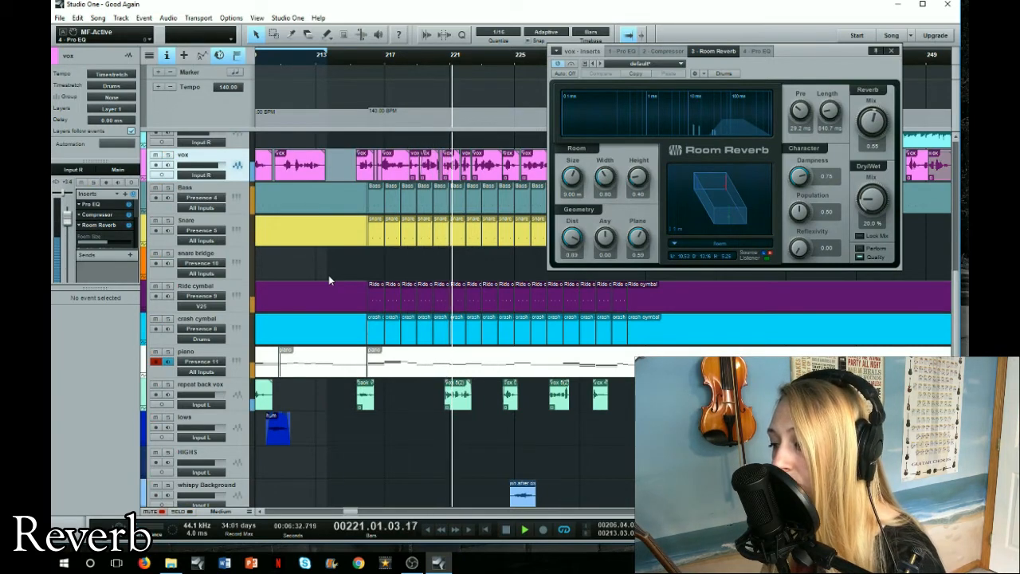
- Move the Room Reverb window toward the timeline's middle, resume playback, and audition the Reverb Mix at 1.00 before lowering it again
left_click(505, 530)
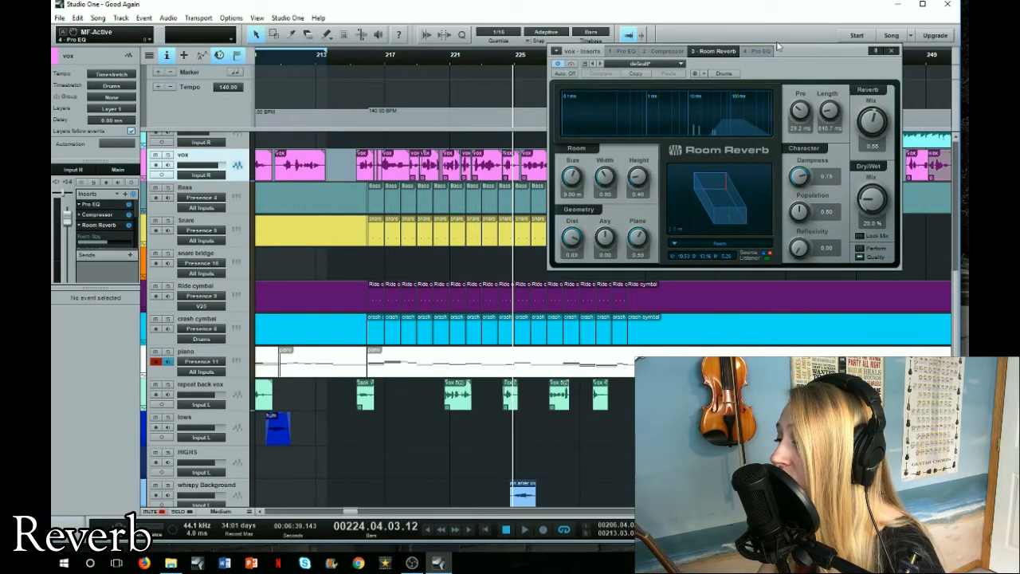
left_click_drag(785, 51, 543, 203)
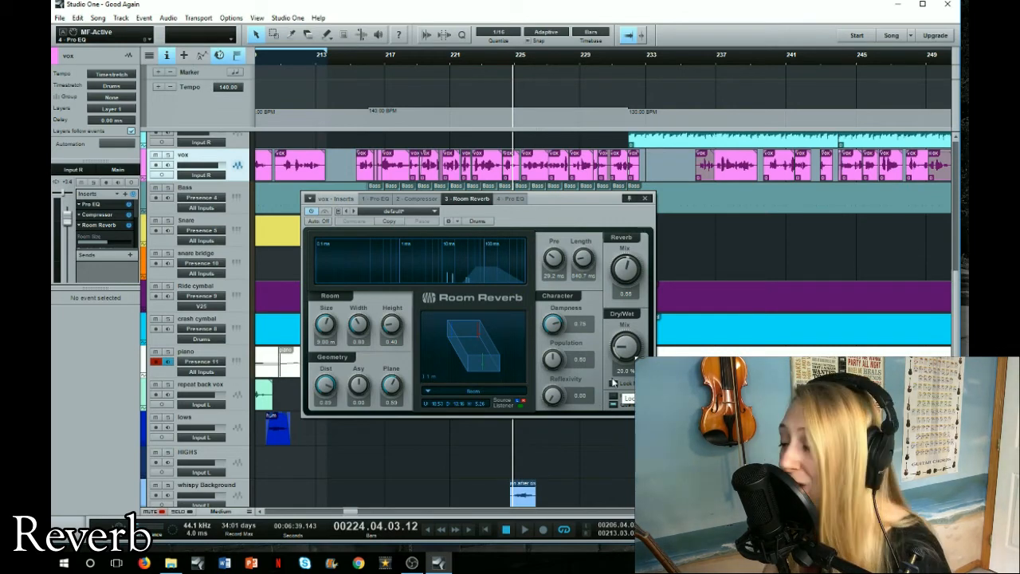
left_click(526, 530)
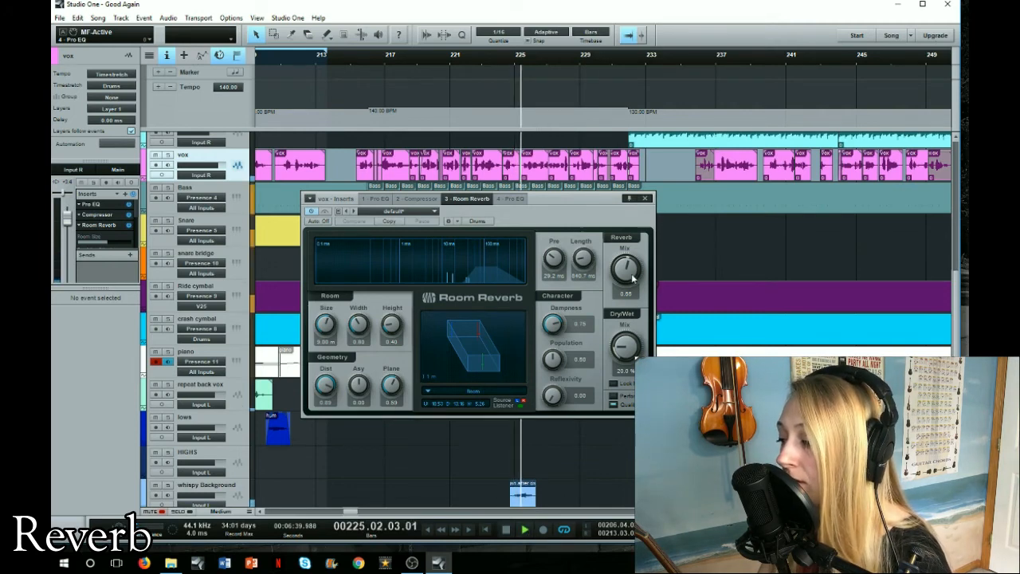
left_click_drag(633, 276, 633, 251)
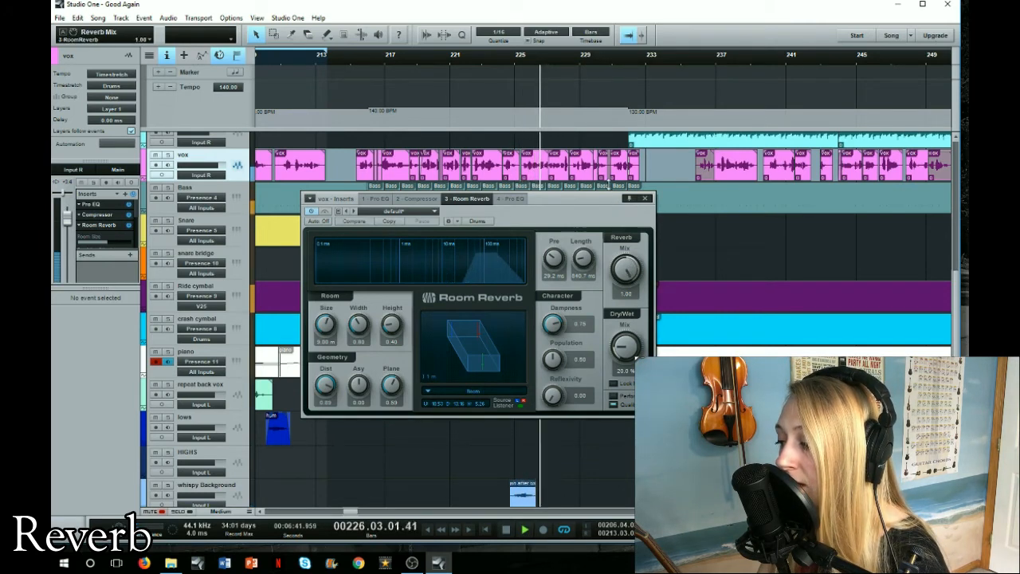
mouse_move(620, 249)
left_mouse_down()
mouse_move(620, 326)
mouse_move(626, 259)
left_mouse_up()
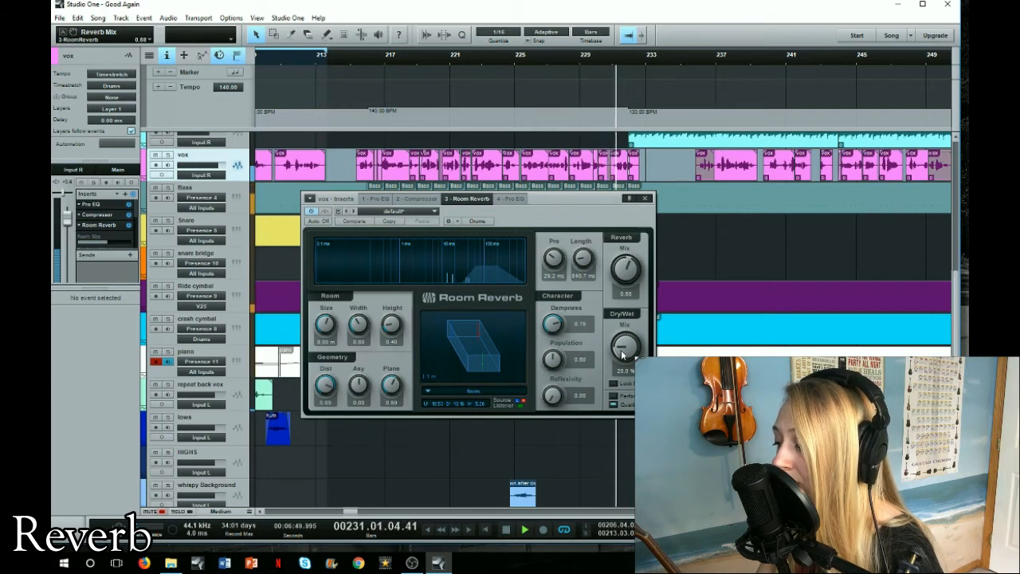
- Replay the vox from around bar 216, lower the Room Reverb's Dry/Wet Mix to 13.5%, and stop playback
left_click(381, 63)
mouse_move(625, 346)
left_mouse_down()
mouse_move(623, 304)
mouse_move(621, 352)
left_mouse_up()
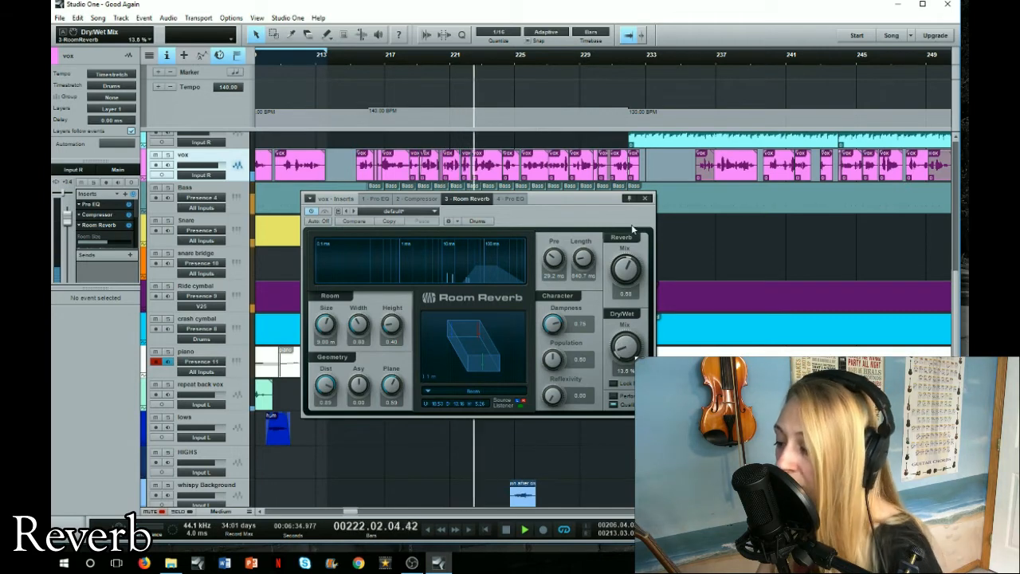
key("space")
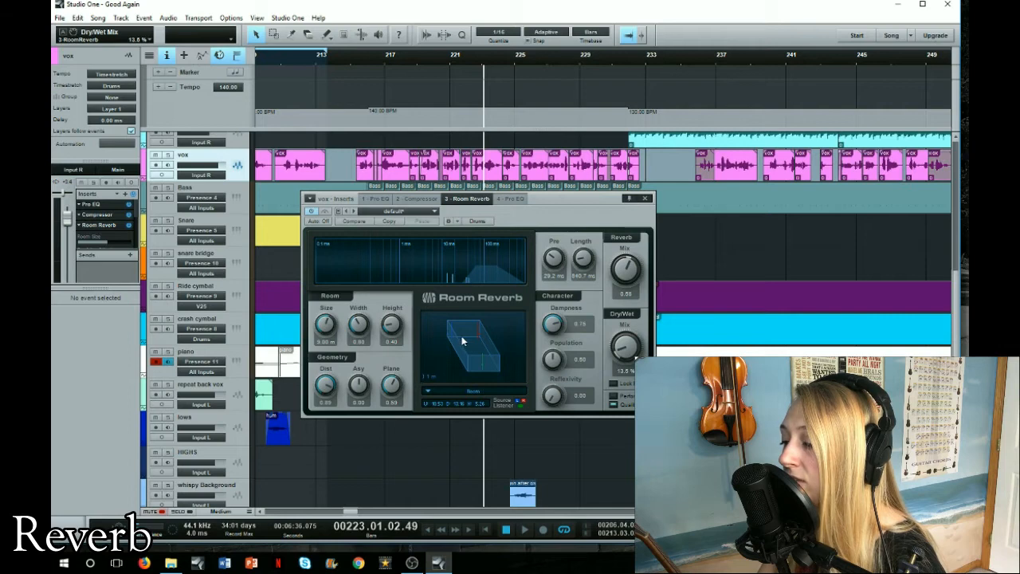
- Set the Room Reverb's room size to about 7.3 m and its height to 0.64, and close the reverb window
left_click_drag(318, 331, 387, 319)
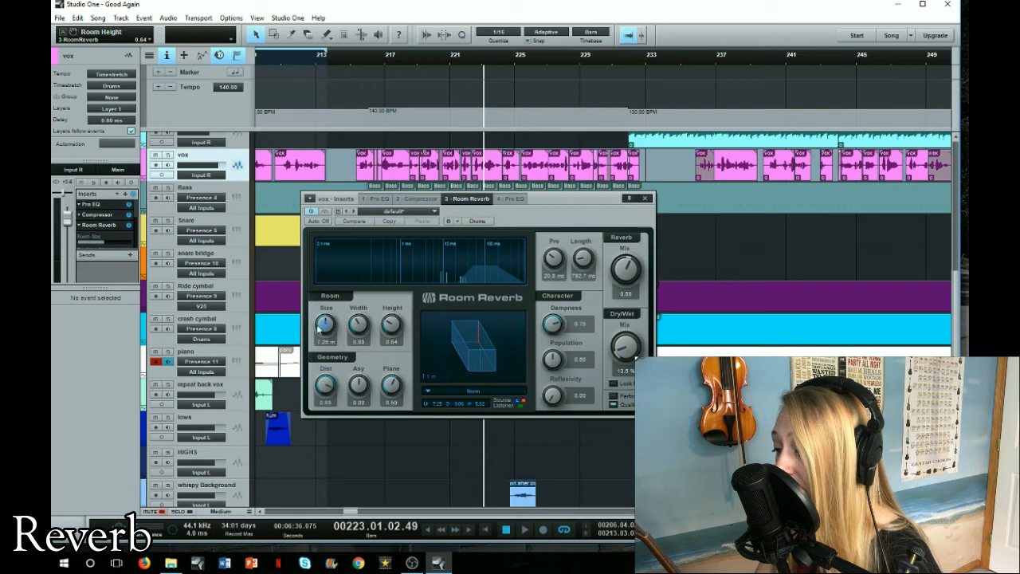
left_click(647, 198)
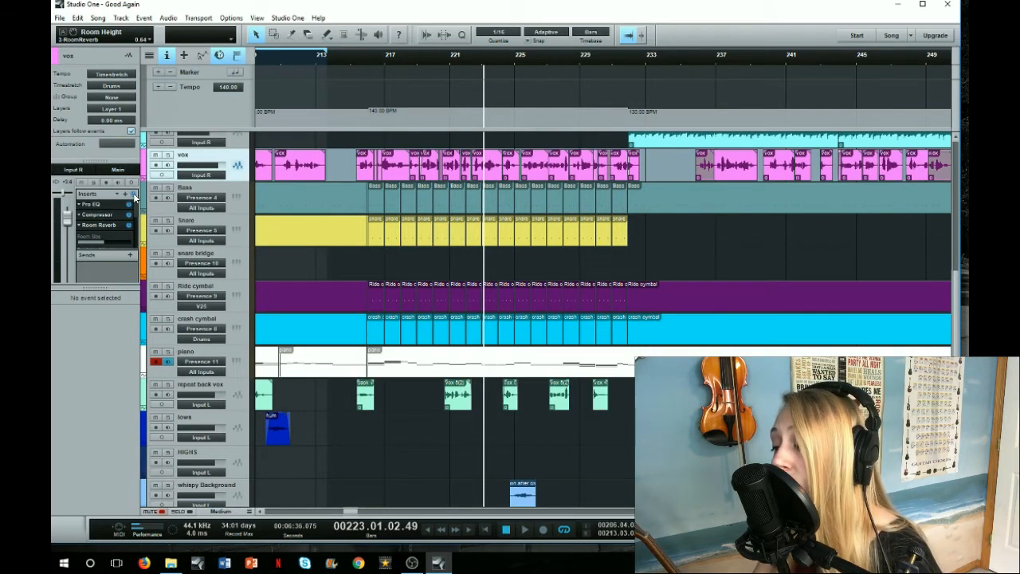
- Play the vox from just before bar 216 with all its inserts bypassed, and switch the inserts back on during playback to compare
left_click(371, 57)
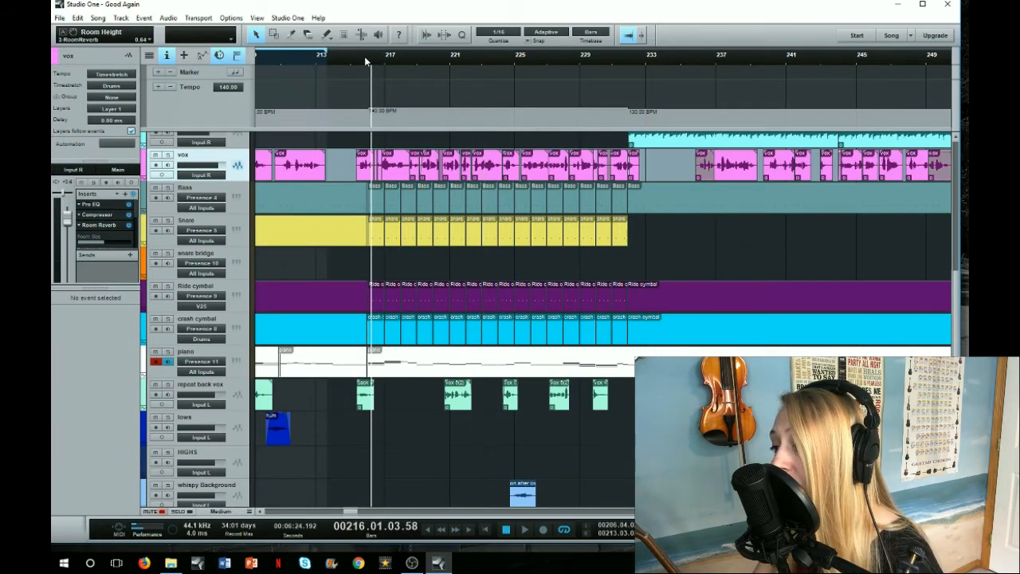
left_click(364, 56)
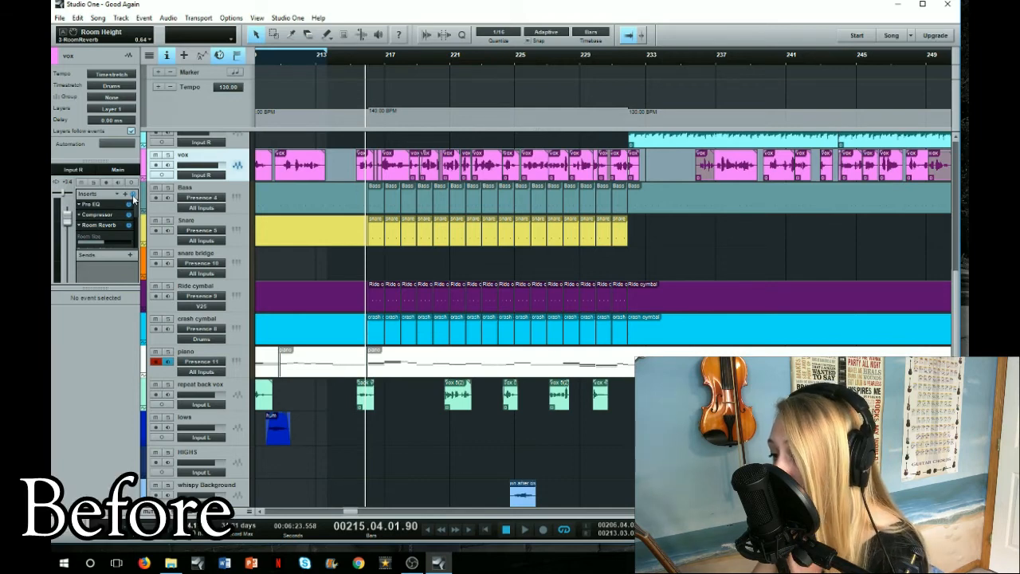
left_click(525, 530)
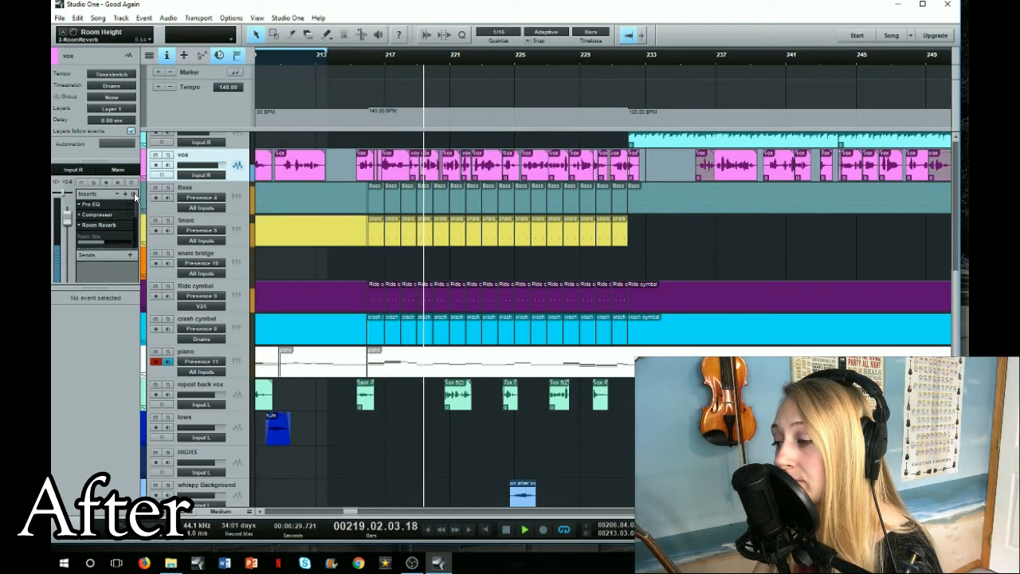
left_click(134, 194)
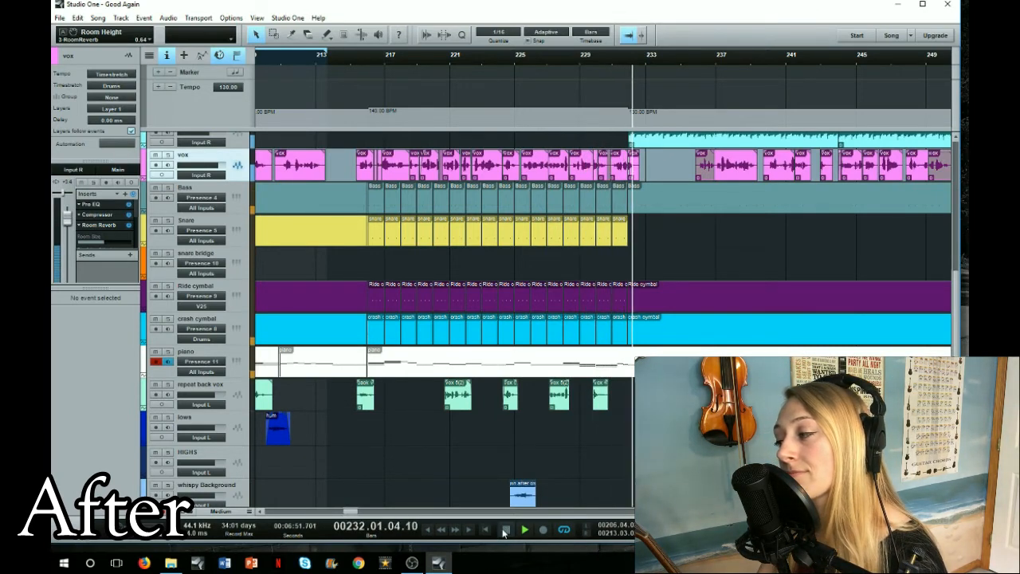
left_click(504, 532)
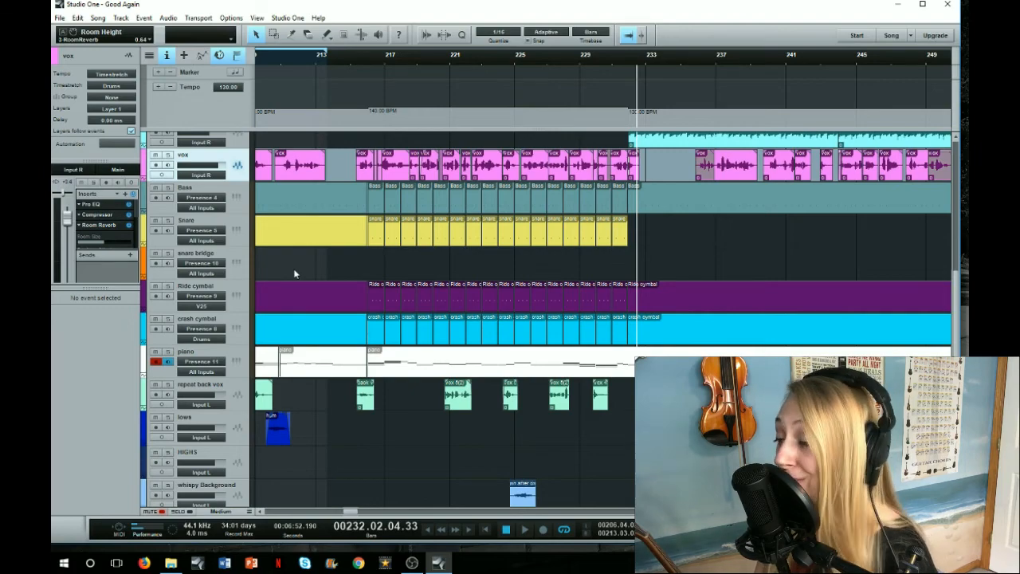
scroll(350, 83, "up", 3)
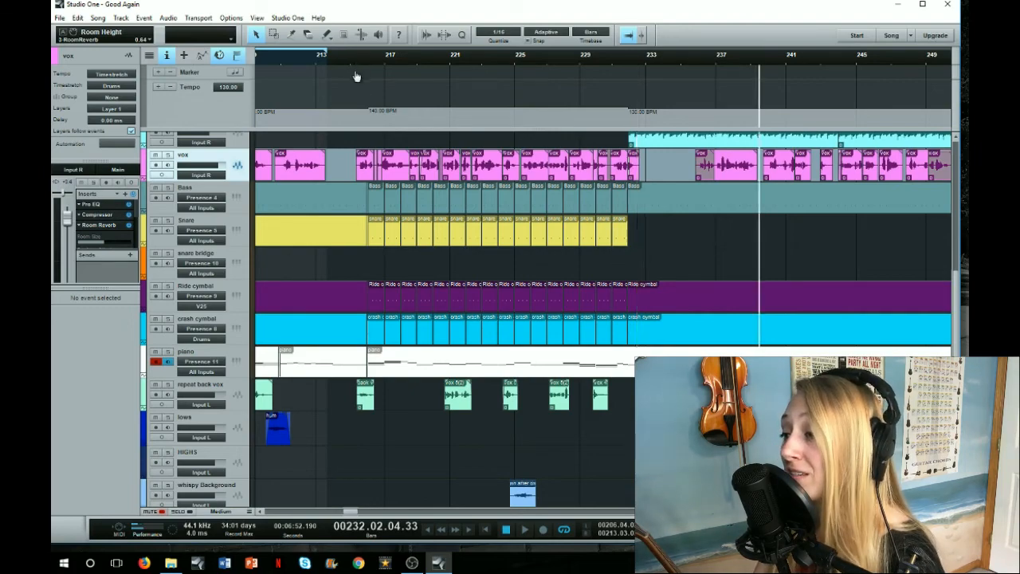
scroll(314, 64, "down", 4)
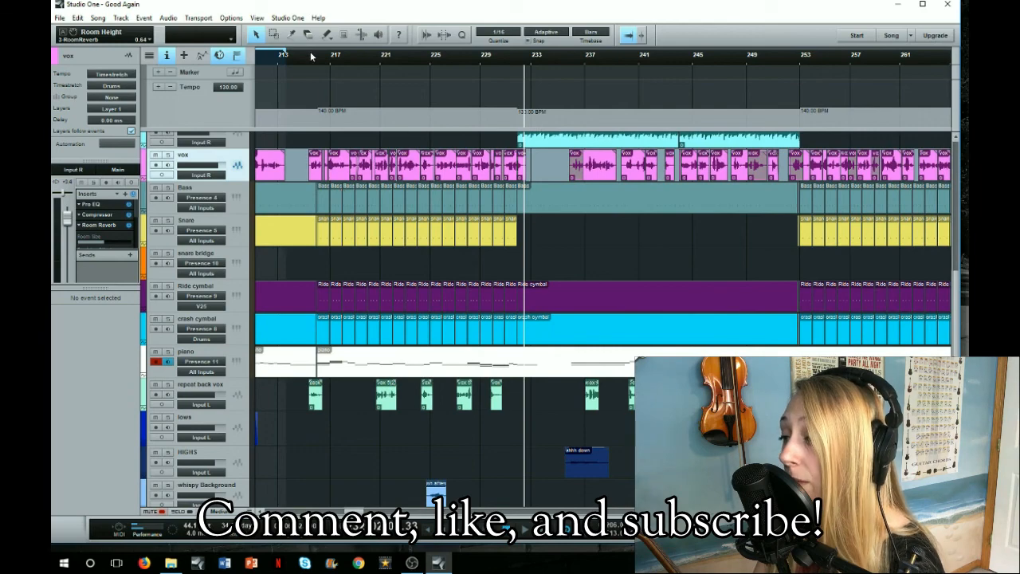
scroll(314, 58, "down", 3)
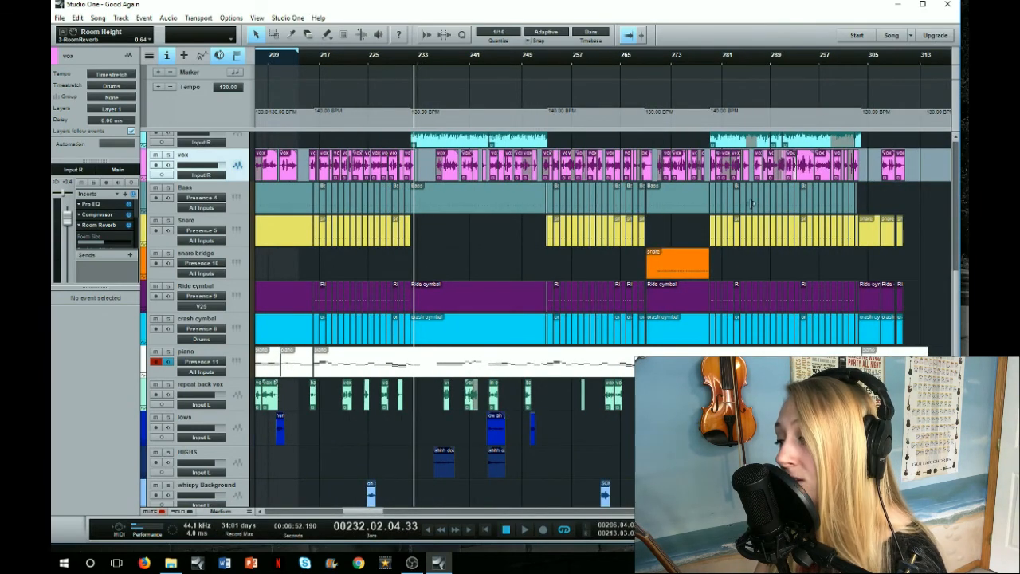
scroll(334, 65, "down", 3)
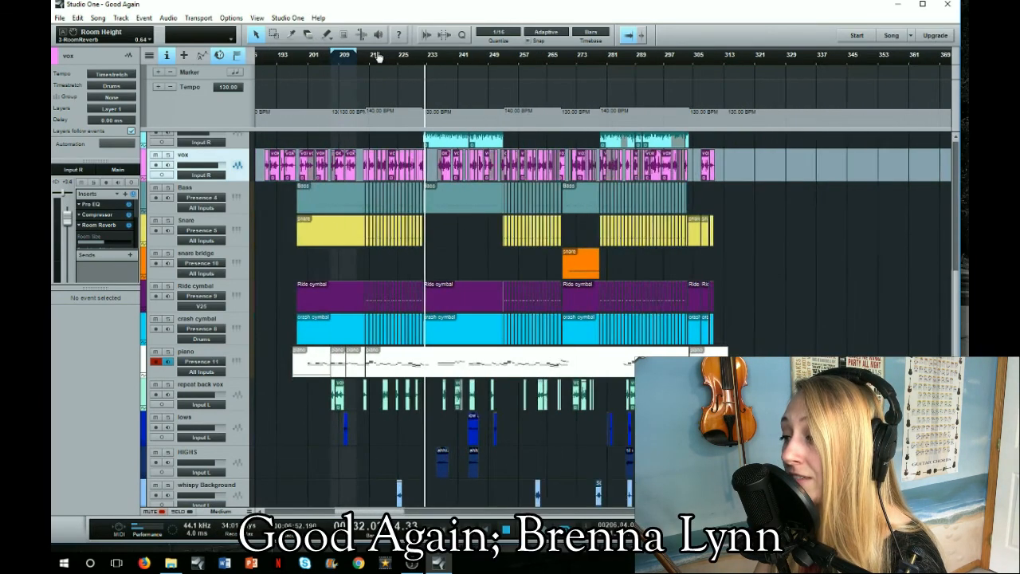
scroll(362, 70, "up", 4)
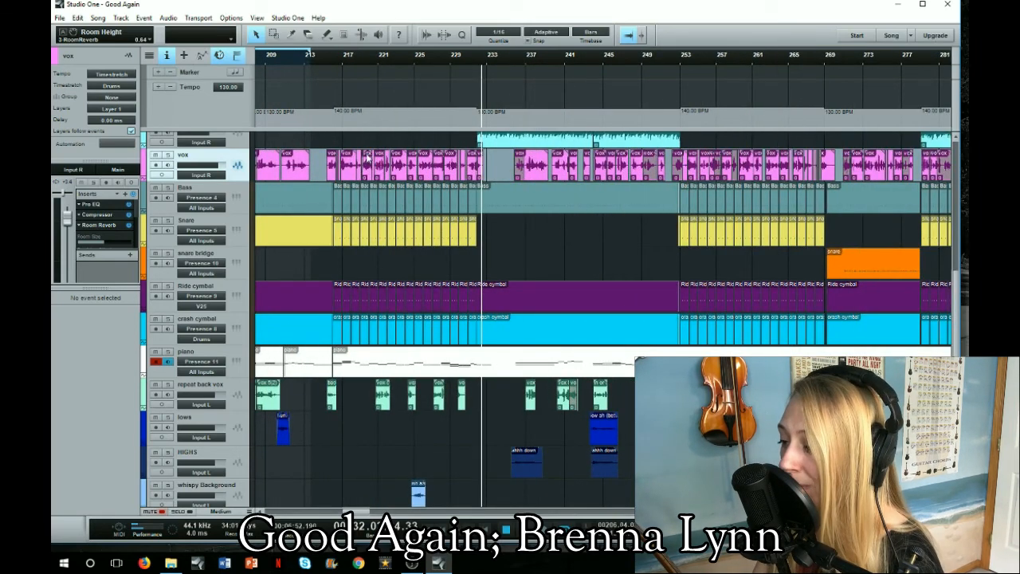
left_click_drag(332, 61, 296, 59)
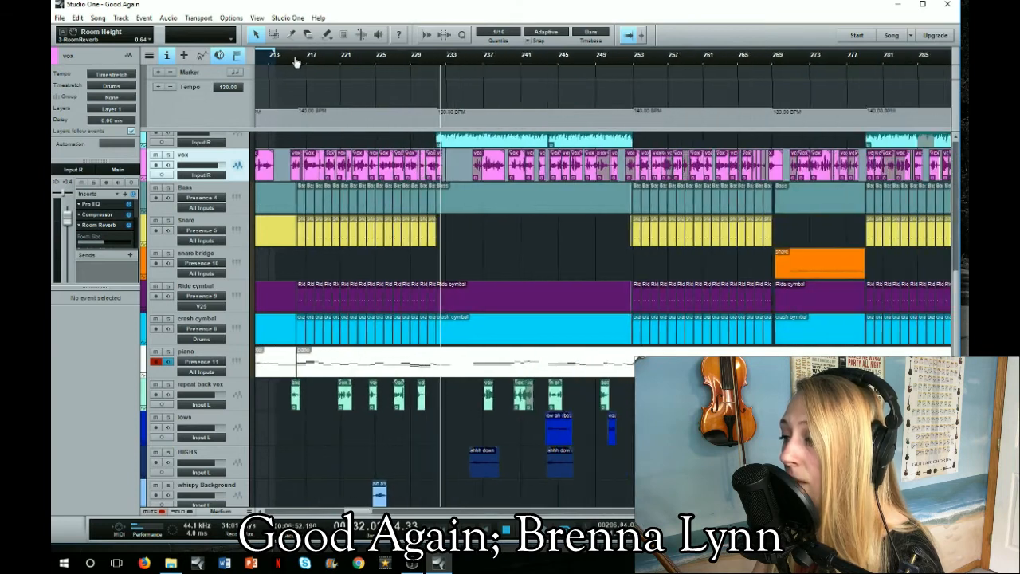